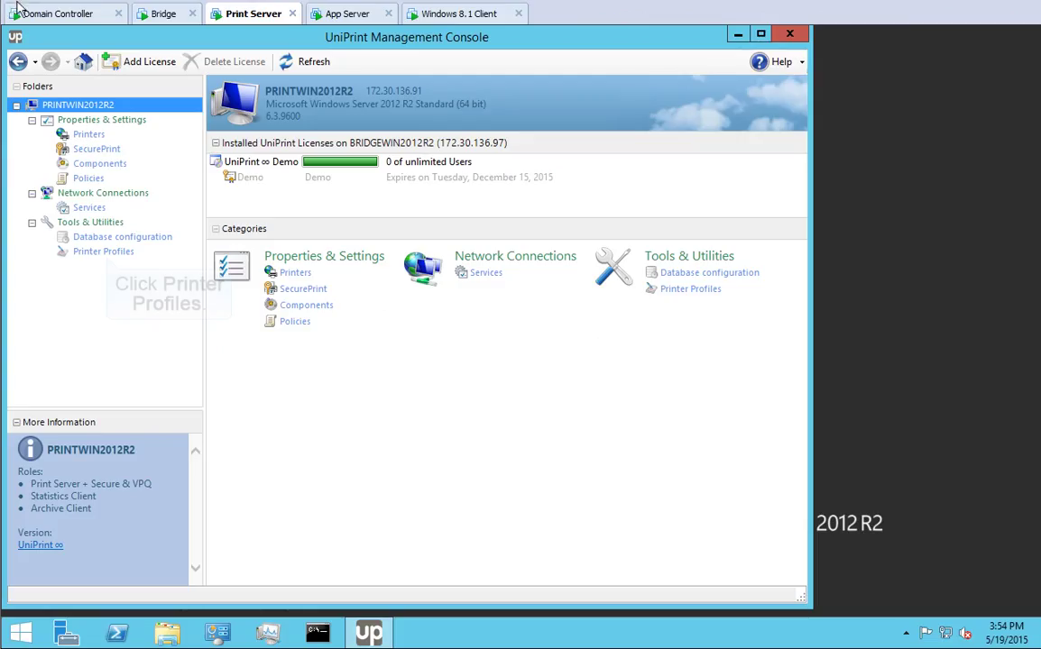
Show Printer Profiles for the HP LaserJet M4345 MFP under HP Universal Printing PCL 5
{"action": "left_click", "coordinate": [106, 252]}
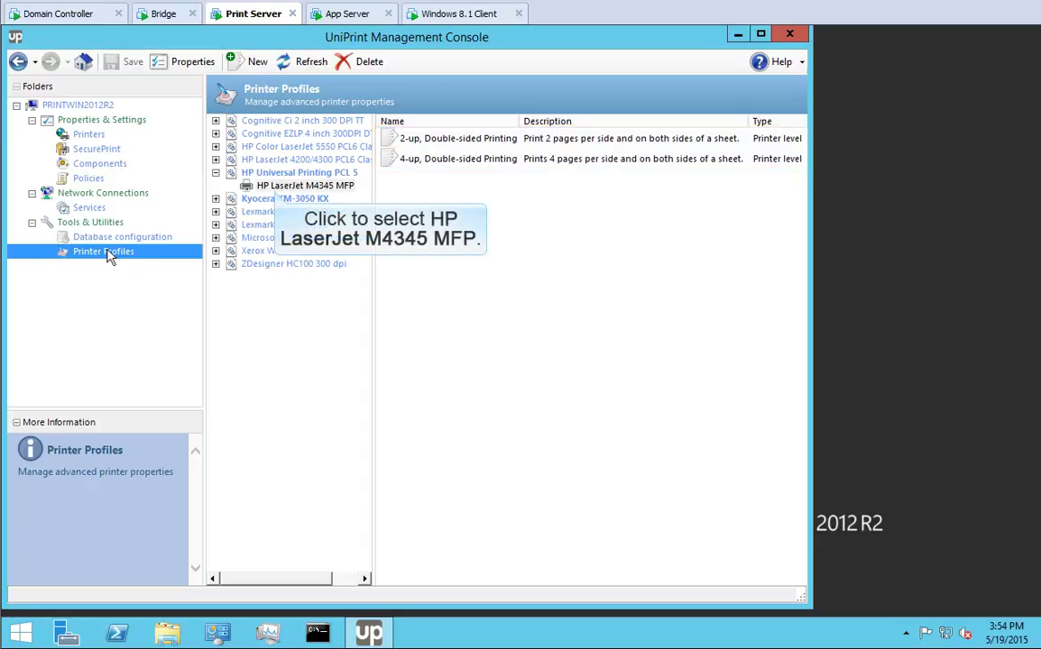
{"action": "left_click", "coordinate": [277, 186]}
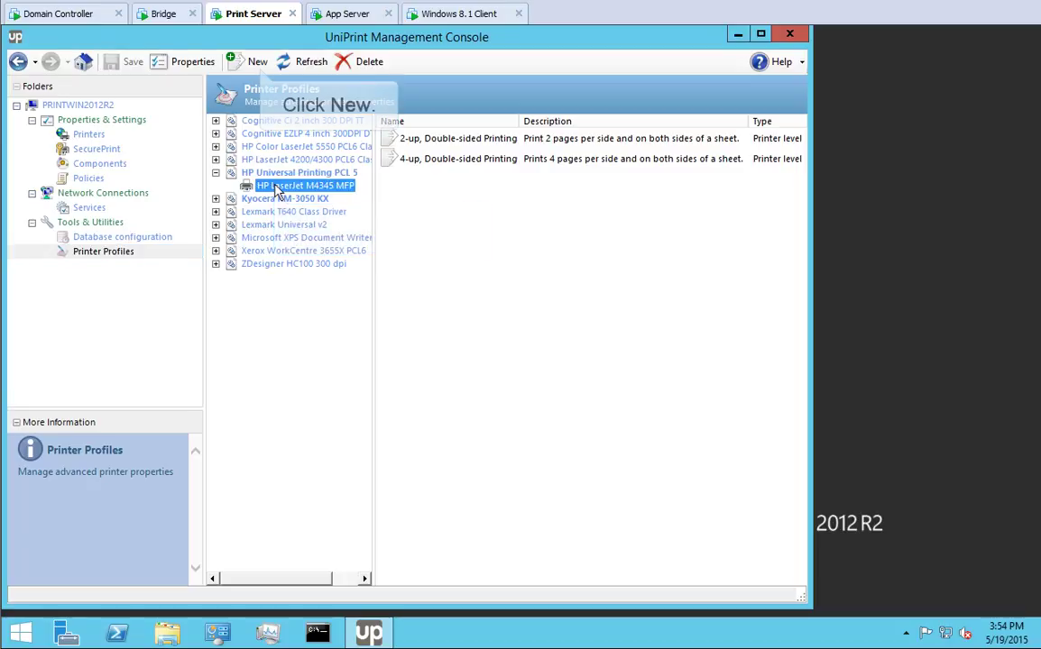
Create a new profile named 'Double-sided + Stapled' with a double-sided, upper-left-staple description
{"action": "left_click", "coordinate": [257, 63]}
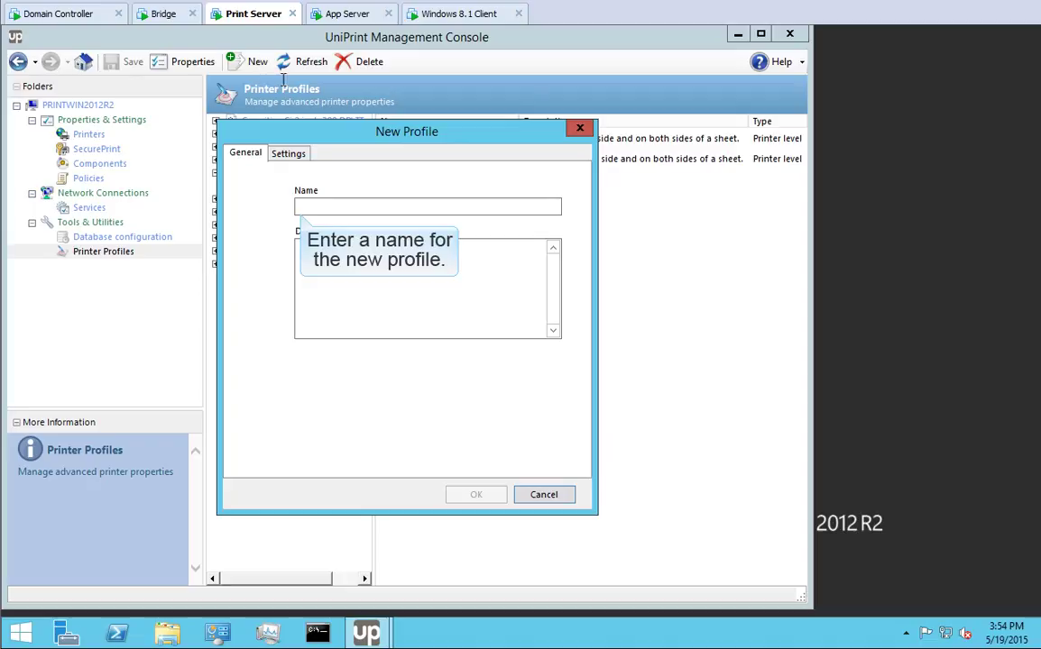
{"action": "left_click", "coordinate": [298, 206]}
{"action": "type", "text": "Double-sided + Stapled"}
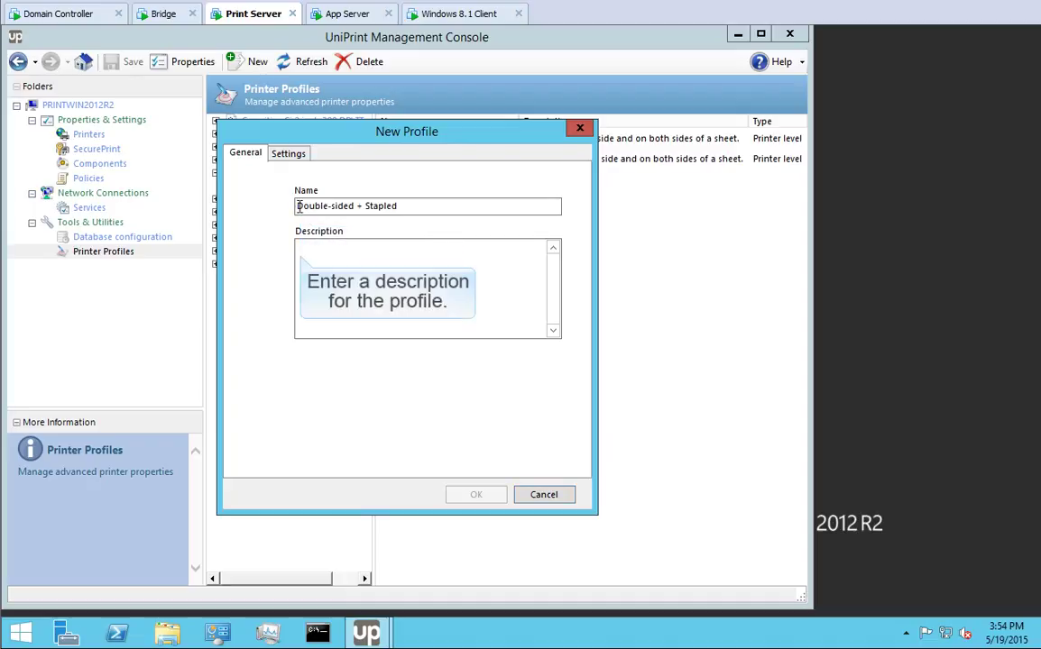
{"action": "left_click", "coordinate": [296, 246]}
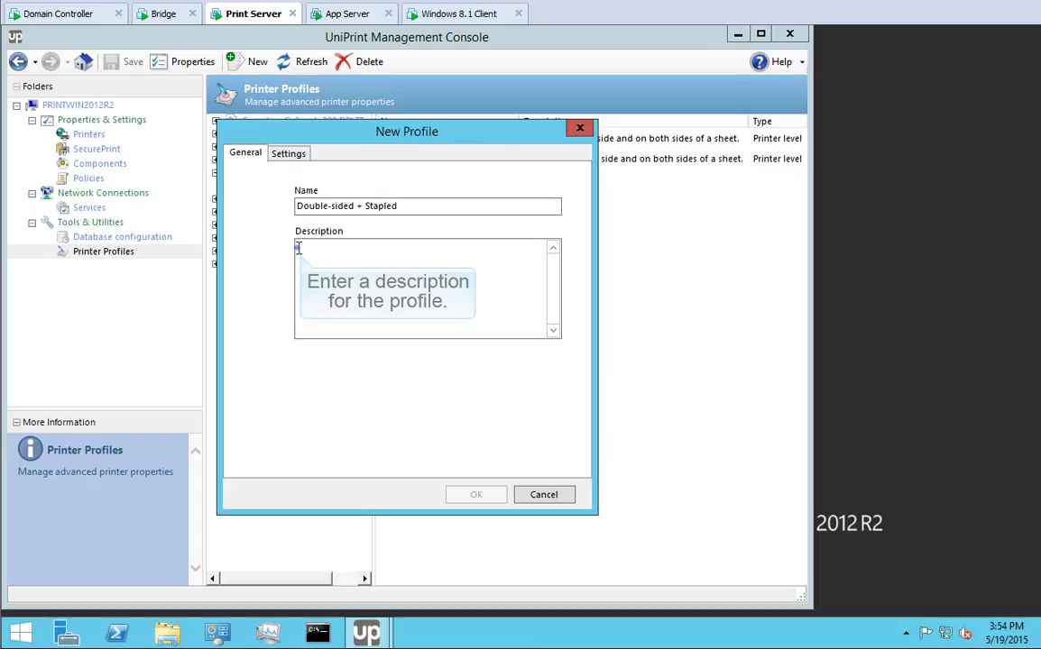
{"action": "type", "text": "Prints on both sides of a sheet and inserts a staple in the upper left corner. (Max. 15 sheets)"}
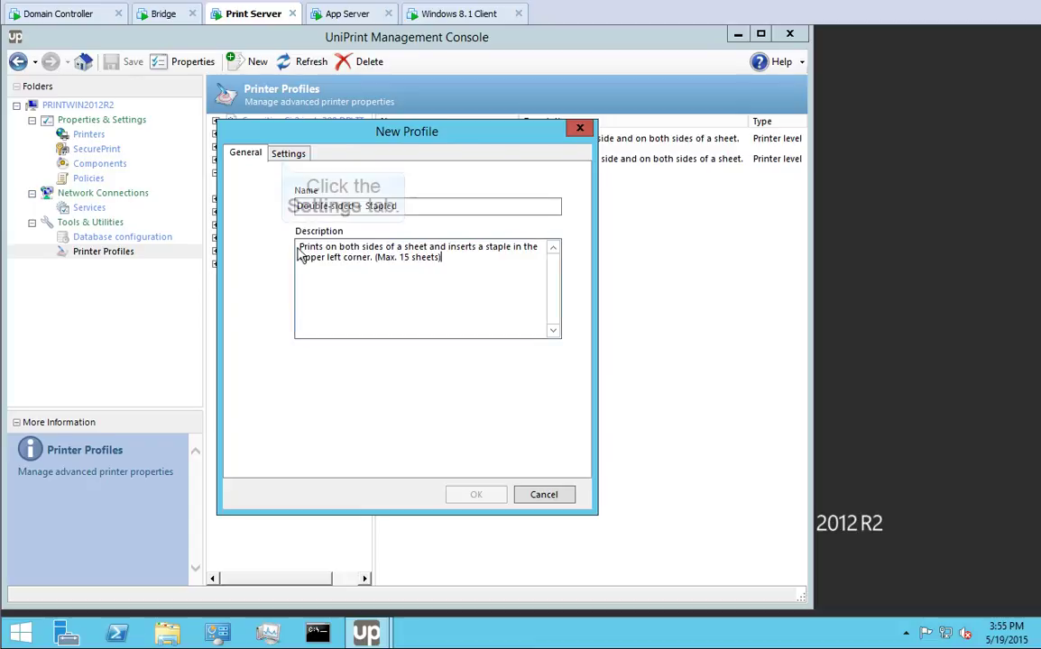
Allow all user overrides except Double-Sided Printing
{"action": "left_click", "coordinate": [286, 155]}
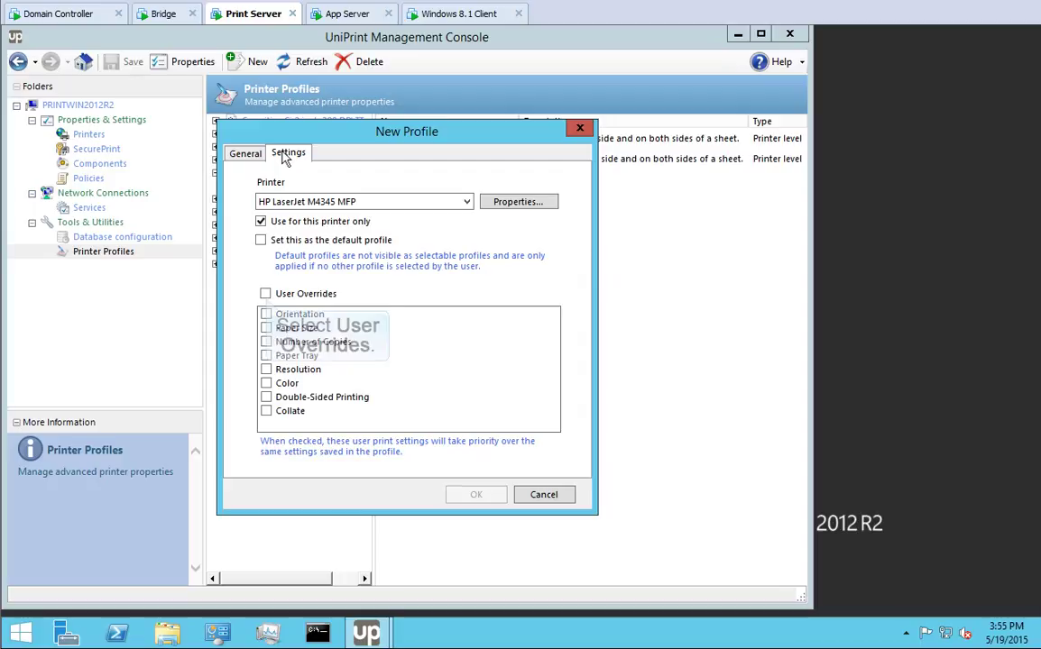
{"action": "left_click", "coordinate": [265, 294]}
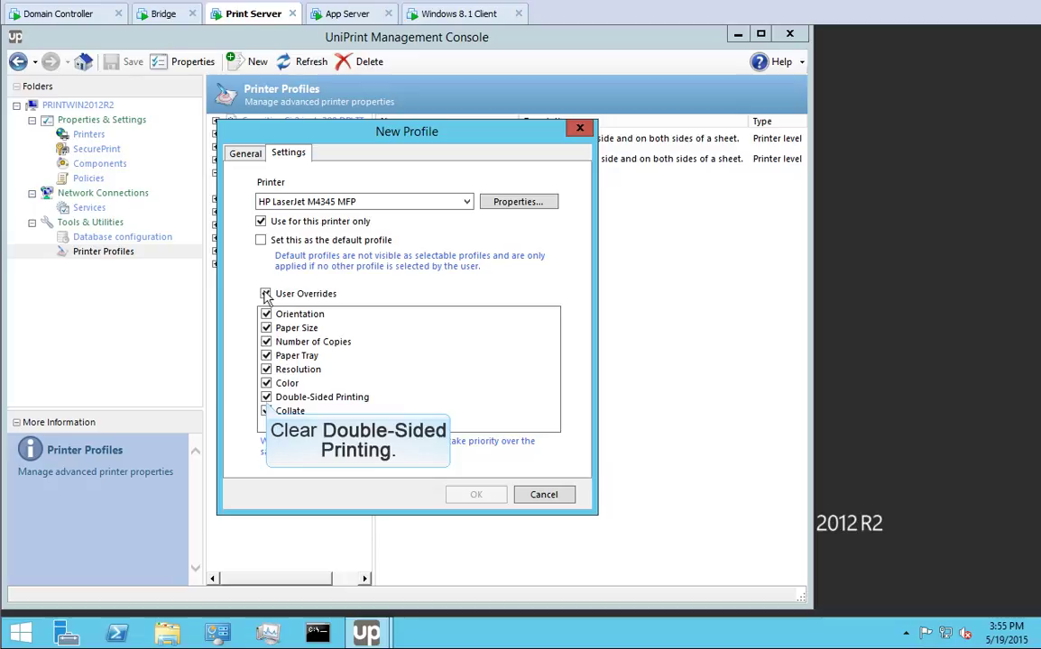
{"action": "left_click", "coordinate": [266, 397]}
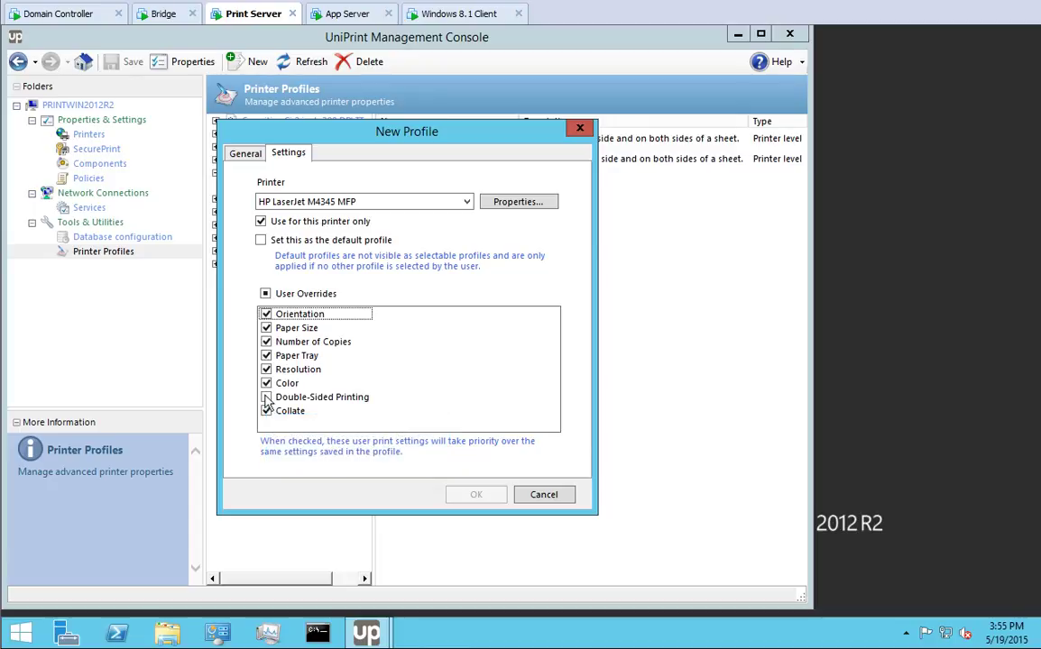
In the printer properties, enable Print on both sides and set Staple to One Staple Angled (Max 15 Sheets)
{"action": "left_click", "coordinate": [518, 202]}
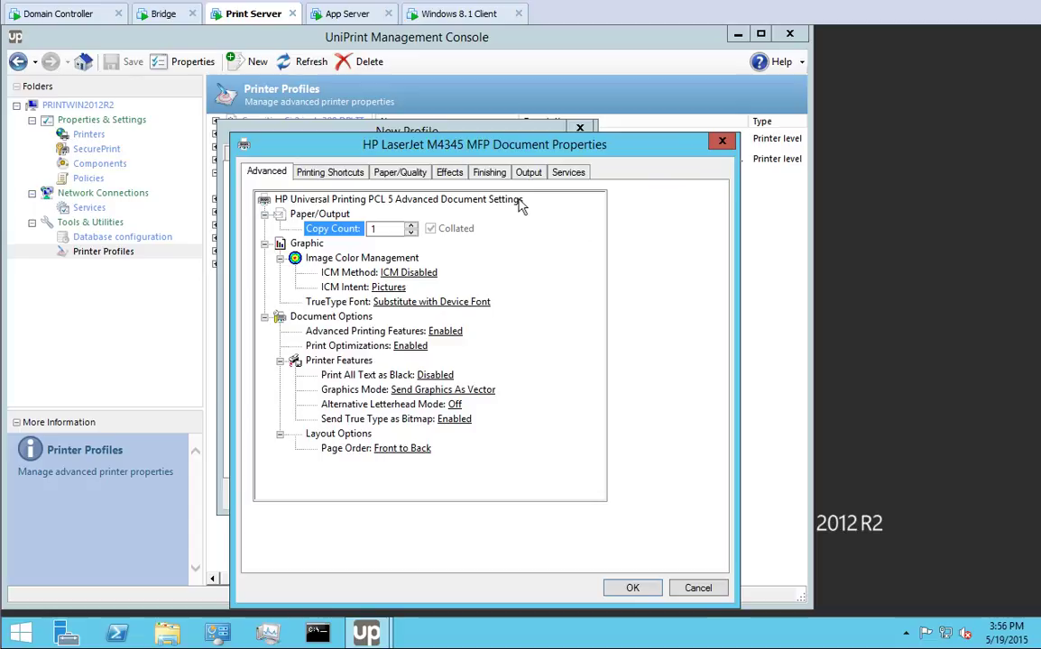
{"action": "left_click", "coordinate": [490, 174]}
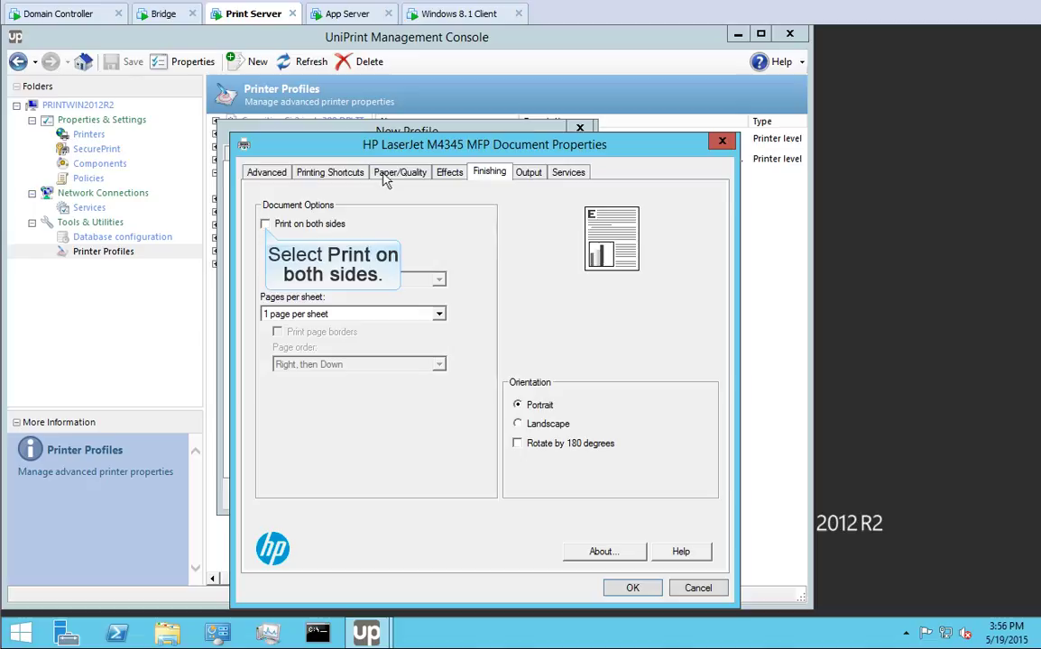
{"action": "left_click", "coordinate": [265, 224]}
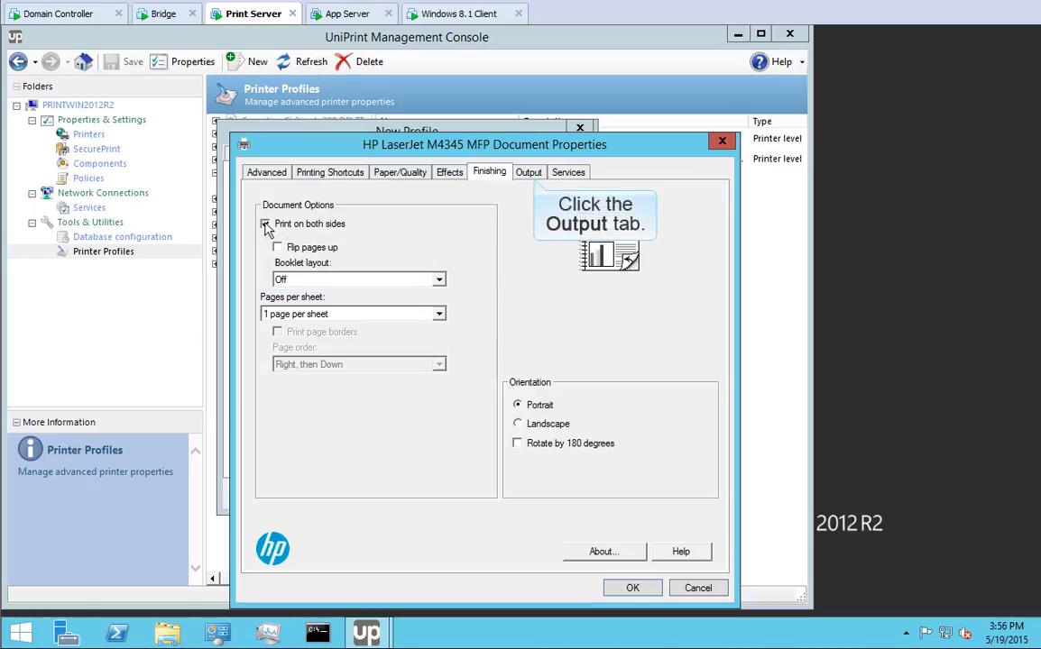
{"action": "left_click", "coordinate": [532, 173]}
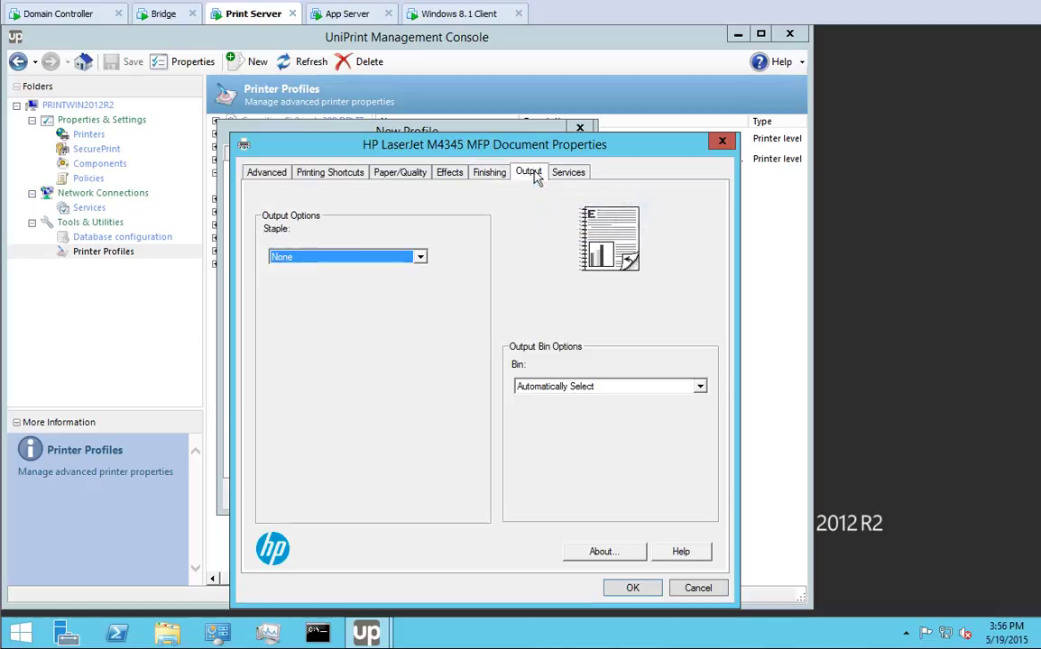
{"action": "left_click", "coordinate": [420, 257]}
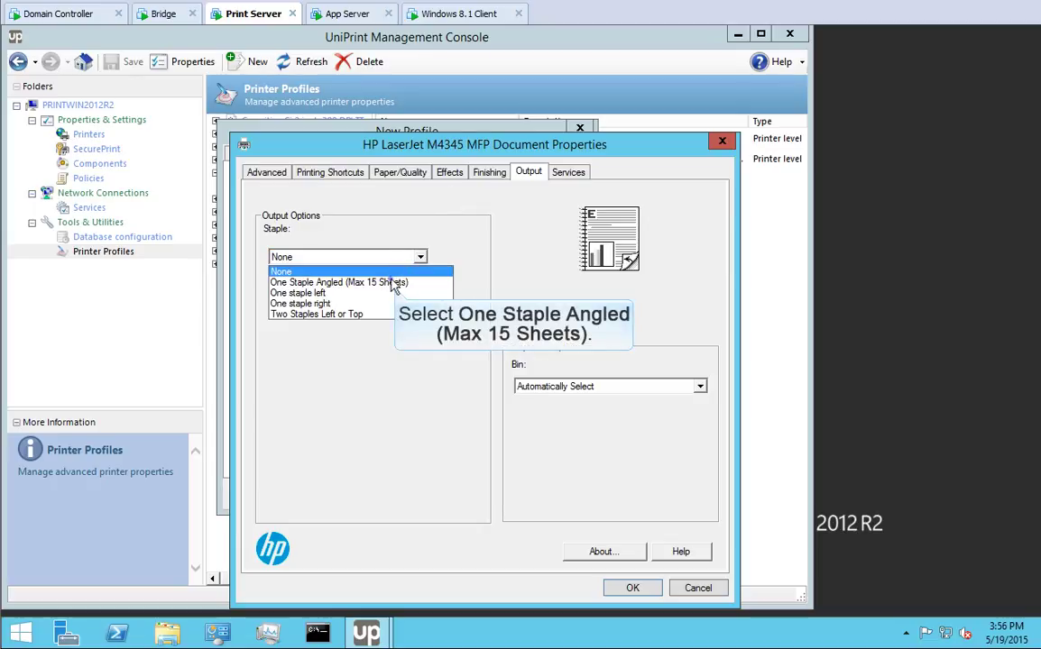
{"action": "left_click", "coordinate": [394, 282]}
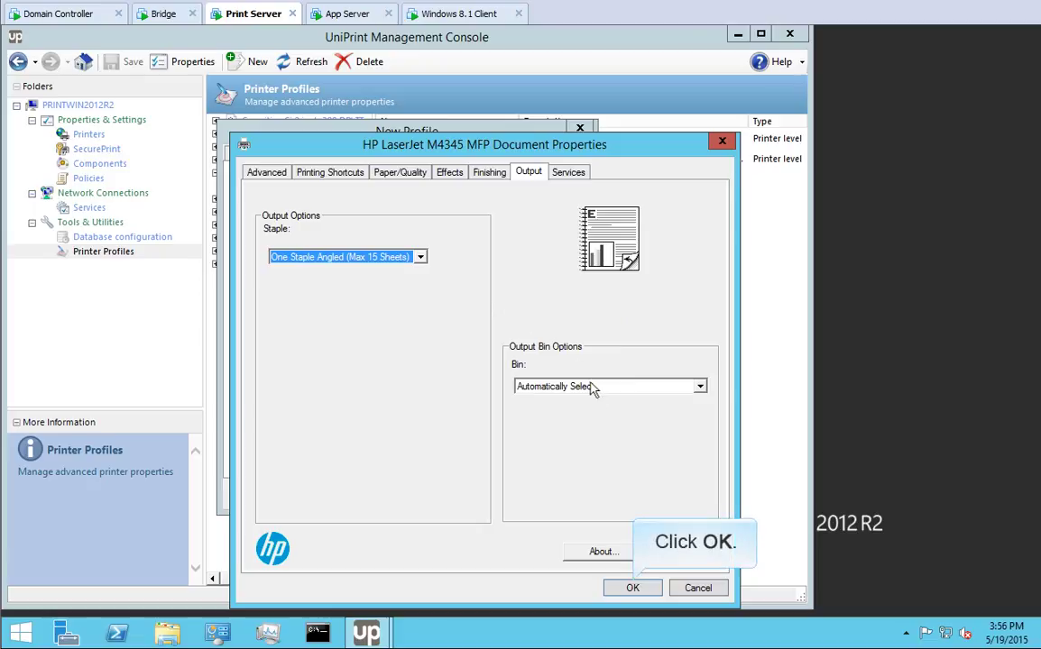
Confirm the printer settings, create the Double-sided + Stapled profile, and save it
{"action": "left_click", "coordinate": [632, 588]}
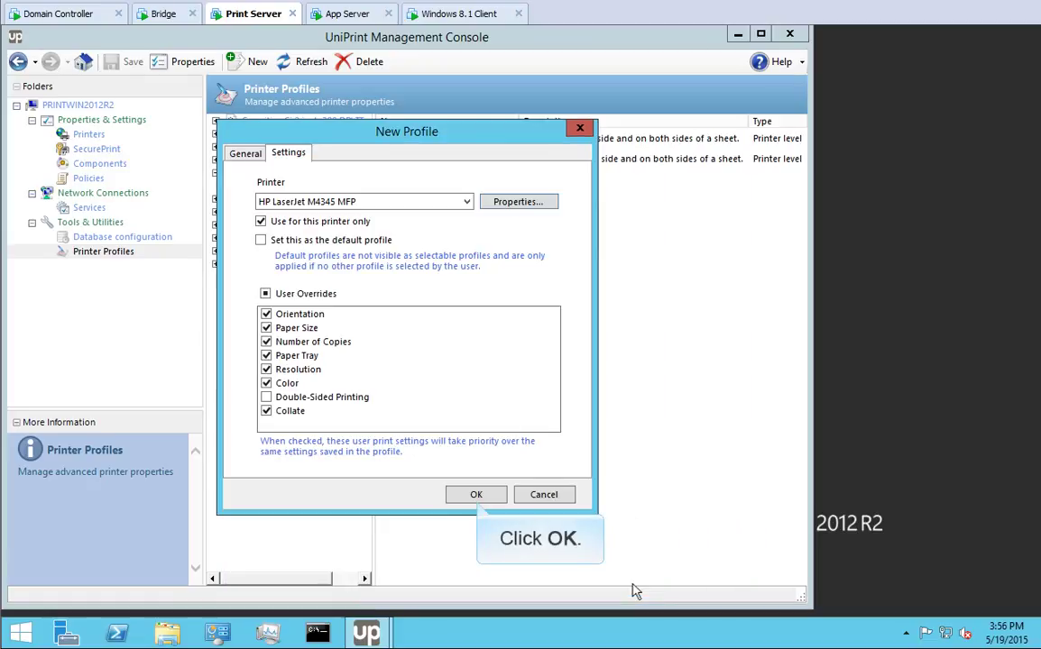
{"action": "left_click", "coordinate": [477, 495]}
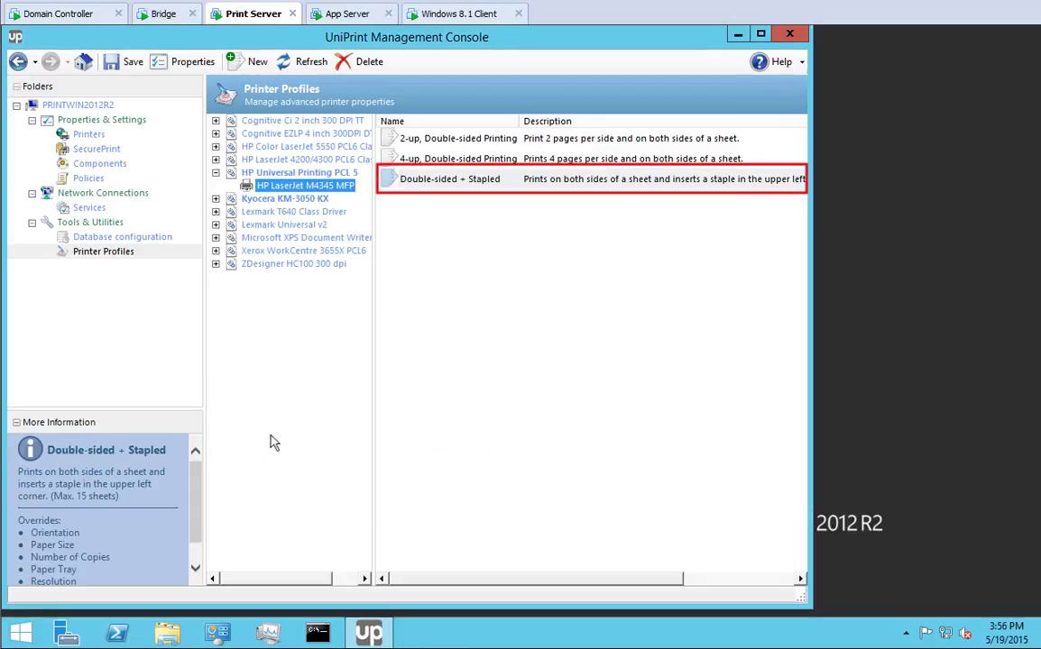
{"action": "left_click", "coordinate": [131, 63]}
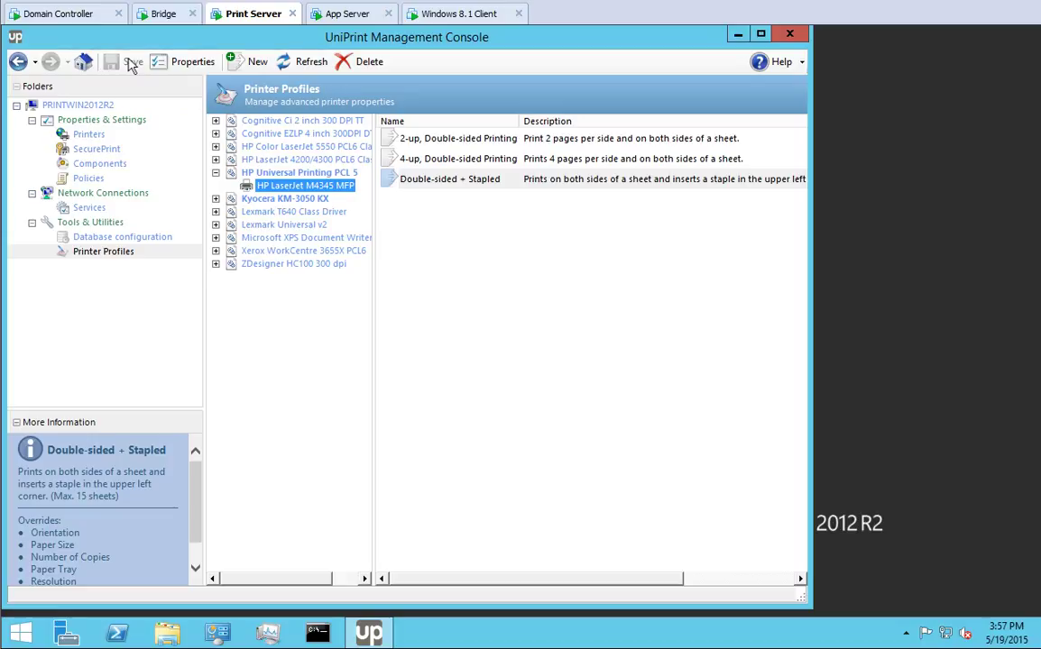
Delete the 4-up, Double-sided Printing profile and save the change
{"action": "left_click", "coordinate": [470, 159]}
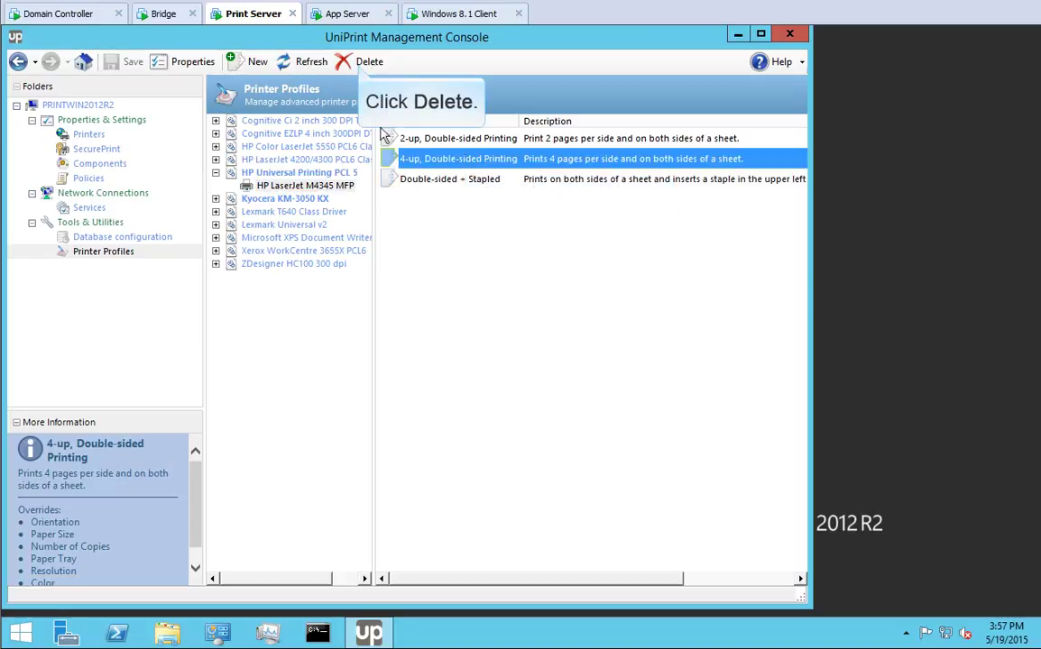
{"action": "left_click", "coordinate": [362, 66]}
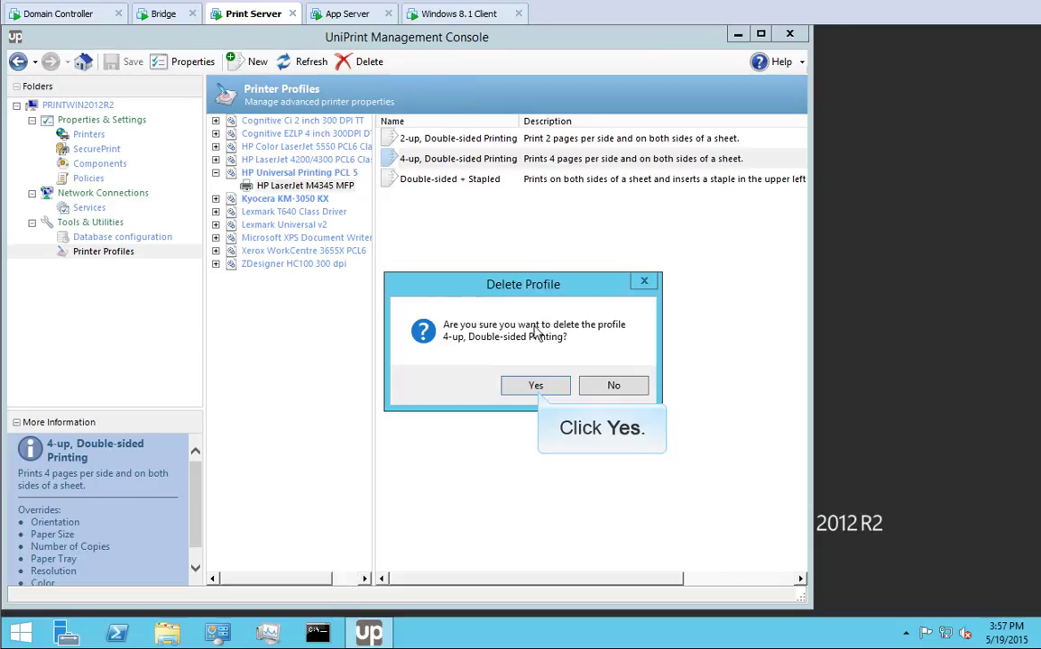
{"action": "left_click", "coordinate": [536, 386]}
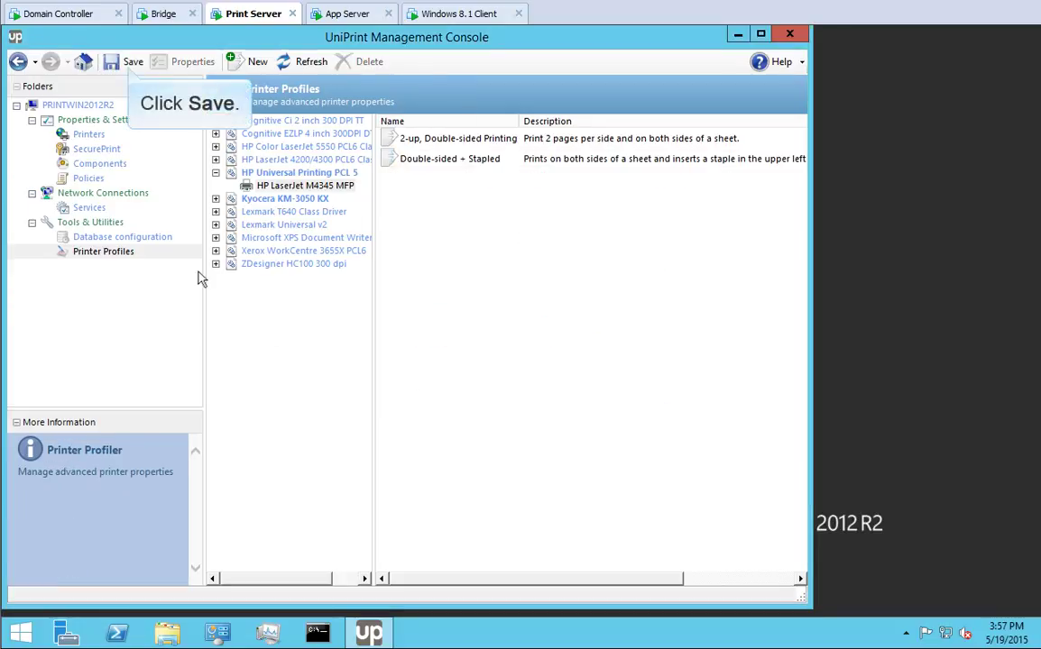
{"action": "left_click", "coordinate": [131, 63]}
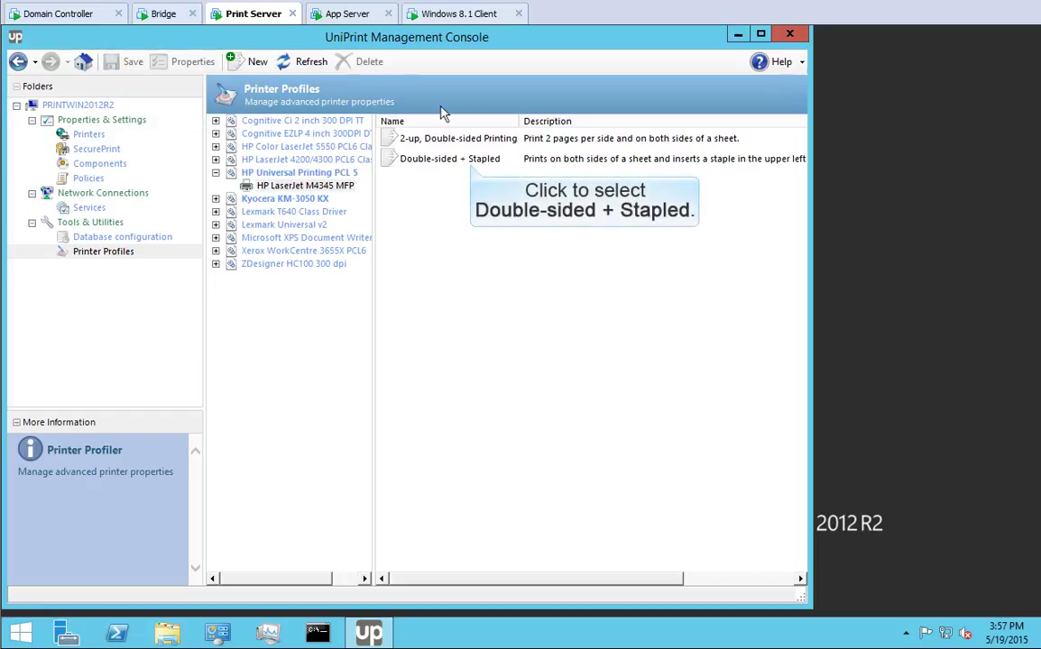
Rename 'Double-sided + Stapled' to 'Double-sided & Stapled' and save
{"action": "left_click", "coordinate": [424, 155]}
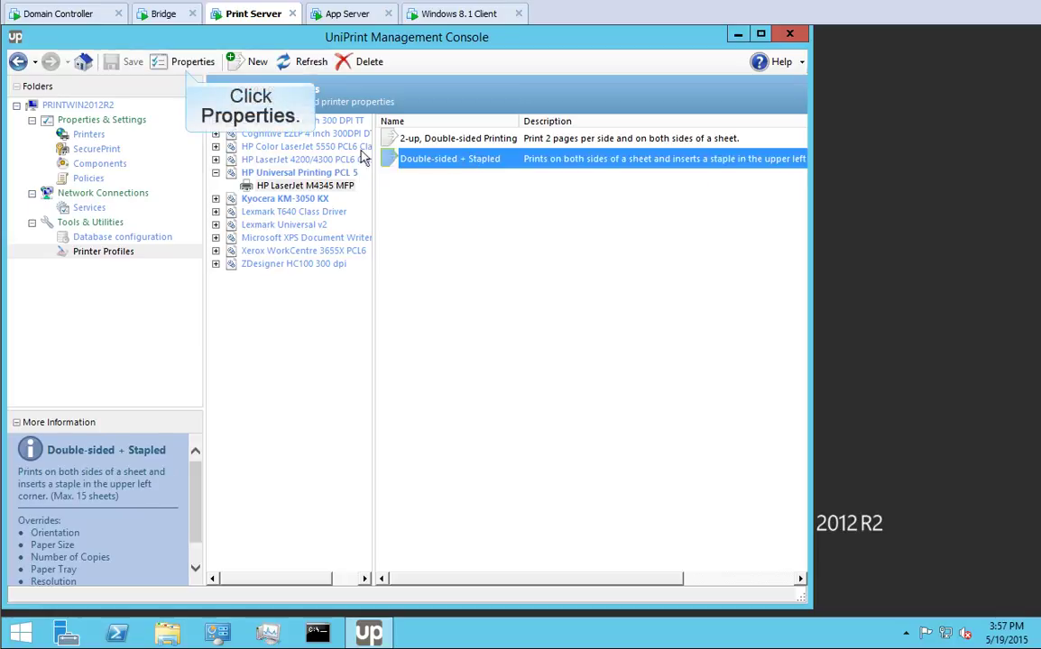
{"action": "left_click", "coordinate": [187, 61]}
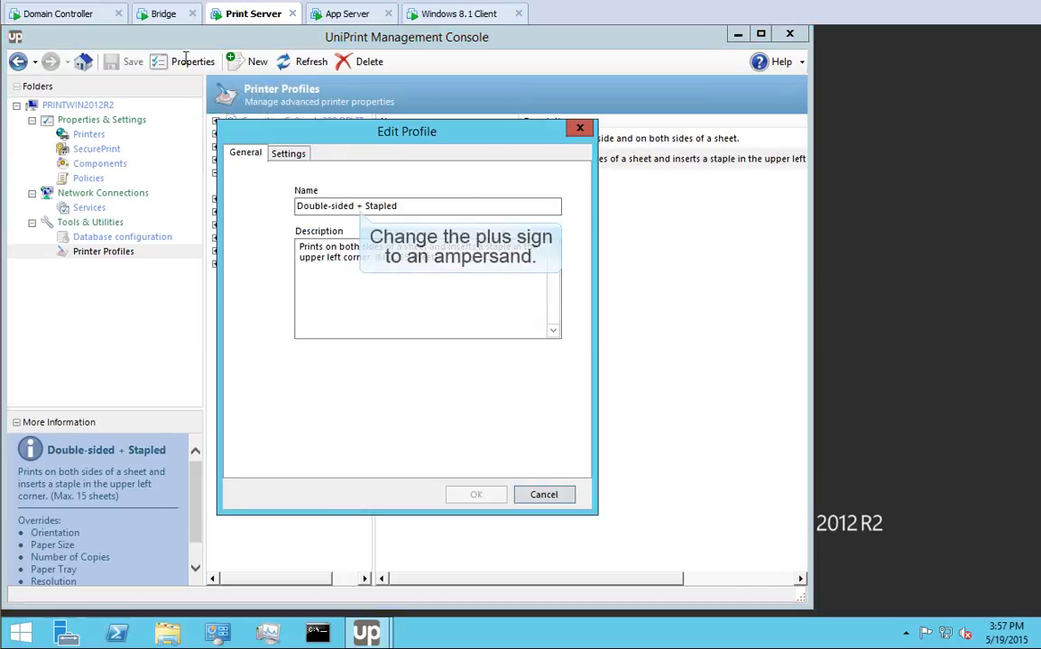
{"action": "left_click", "coordinate": [364, 205]}
{"action": "key", "text": "BackSpace"}
{"action": "type", "text": "&"}
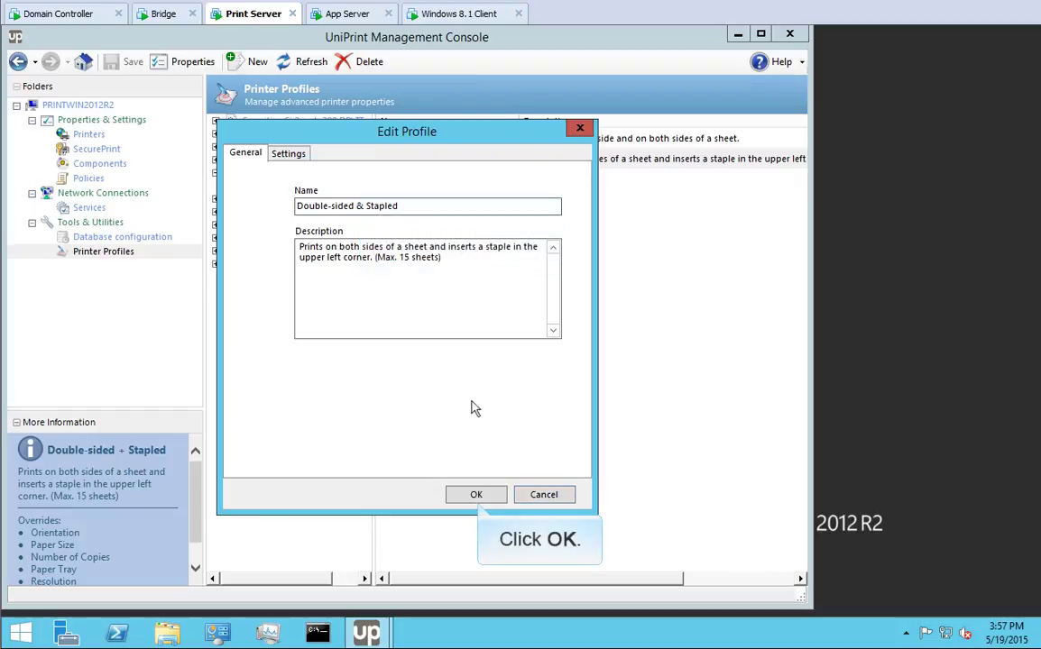
{"action": "left_click", "coordinate": [473, 494]}
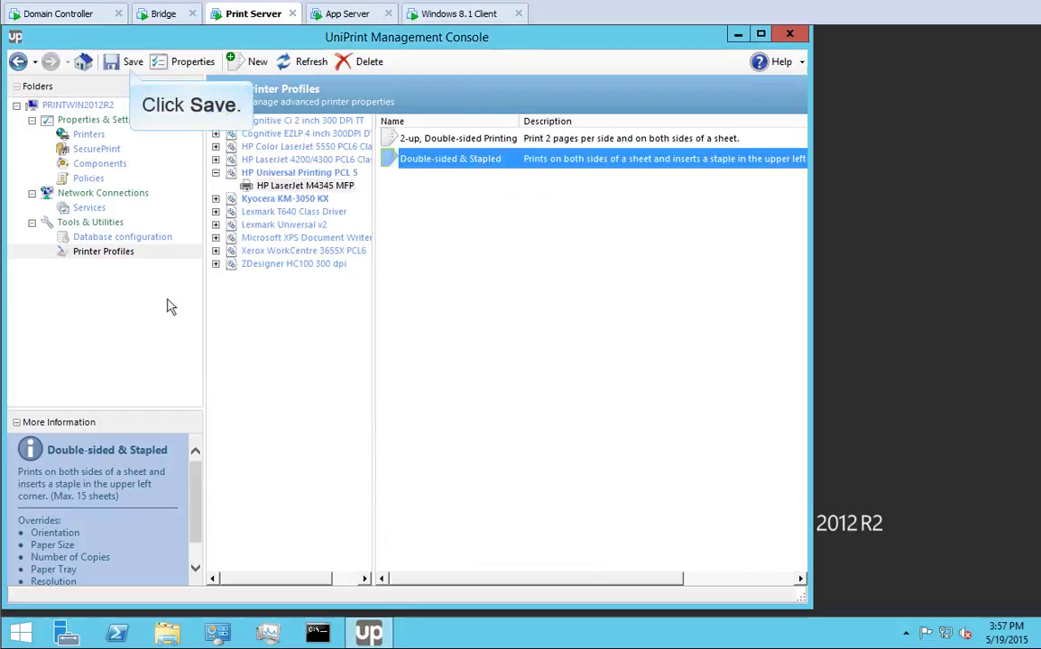
{"action": "left_click", "coordinate": [132, 61]}
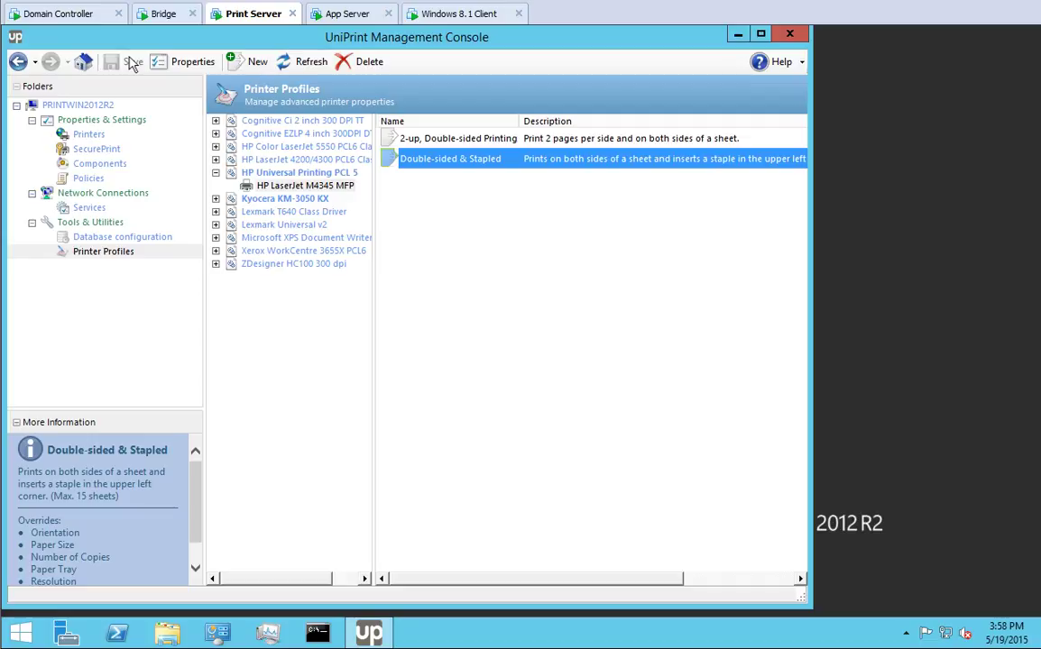
Start another new profile and name it EcoPrint
{"action": "left_click", "coordinate": [257, 61]}
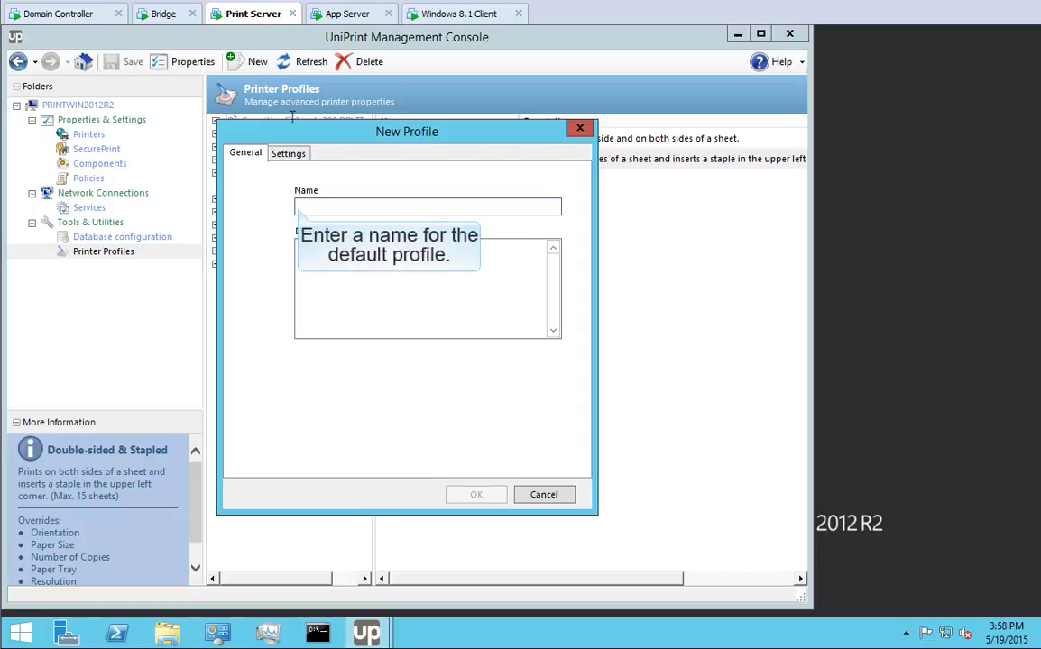
{"action": "left_click", "coordinate": [298, 206]}
{"action": "type", "text": "EcoPrint"}
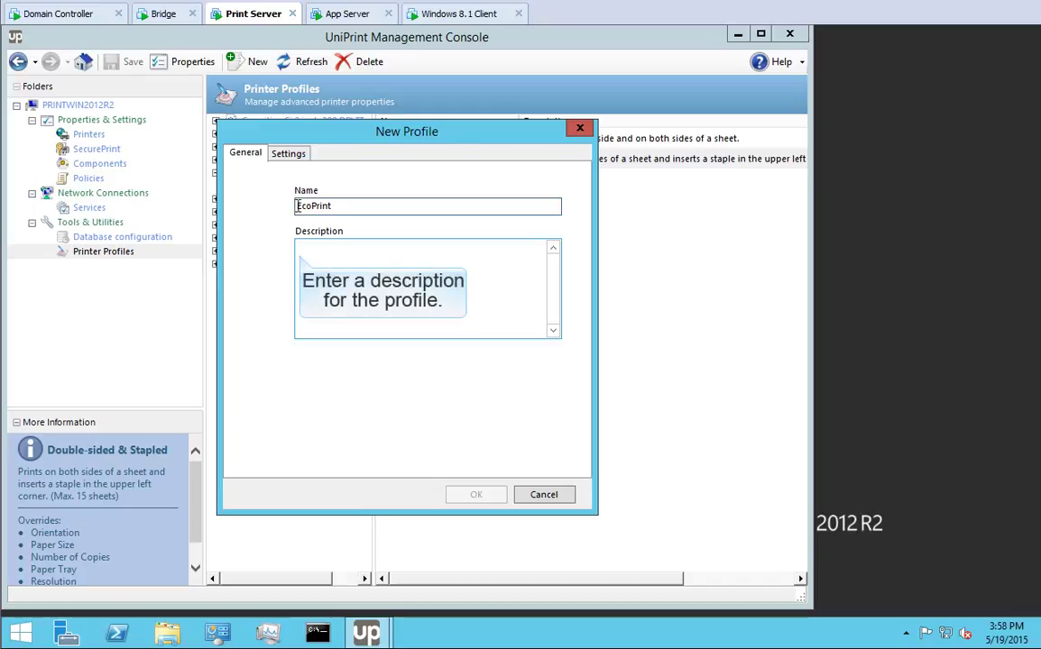
{"action": "left_click", "coordinate": [298, 243]}
Describe EcoPrint, make it default, and allow overrides except Double-Sided Printing and Resolution
{"action": "type", "text": "Prints on both sides of a sheet and at a reduced resolution to conserve ink."}
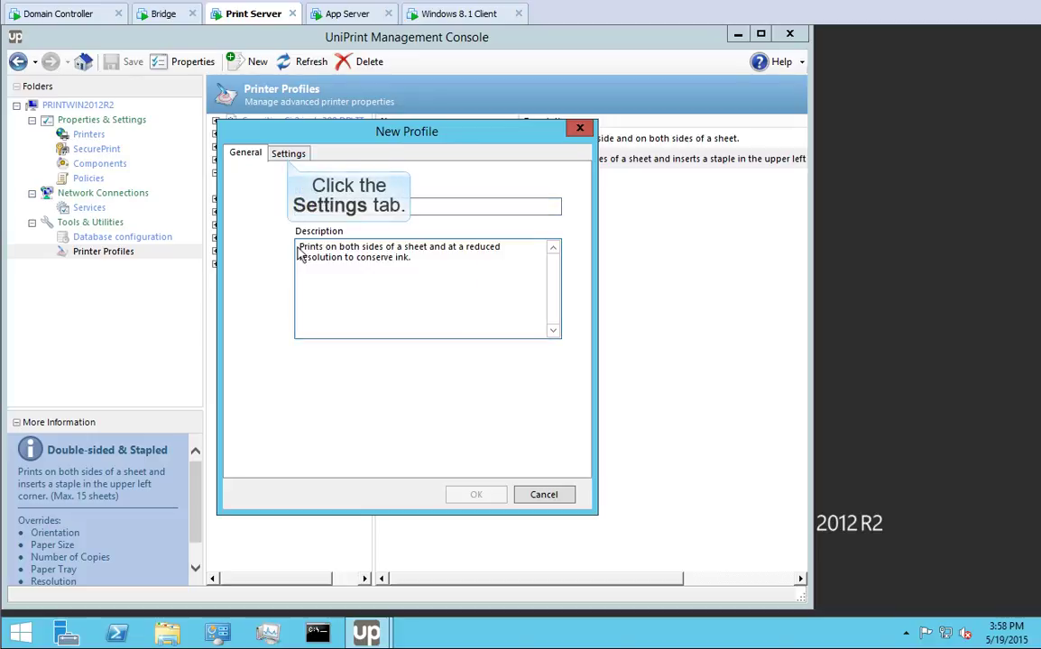
{"action": "left_click", "coordinate": [289, 153]}
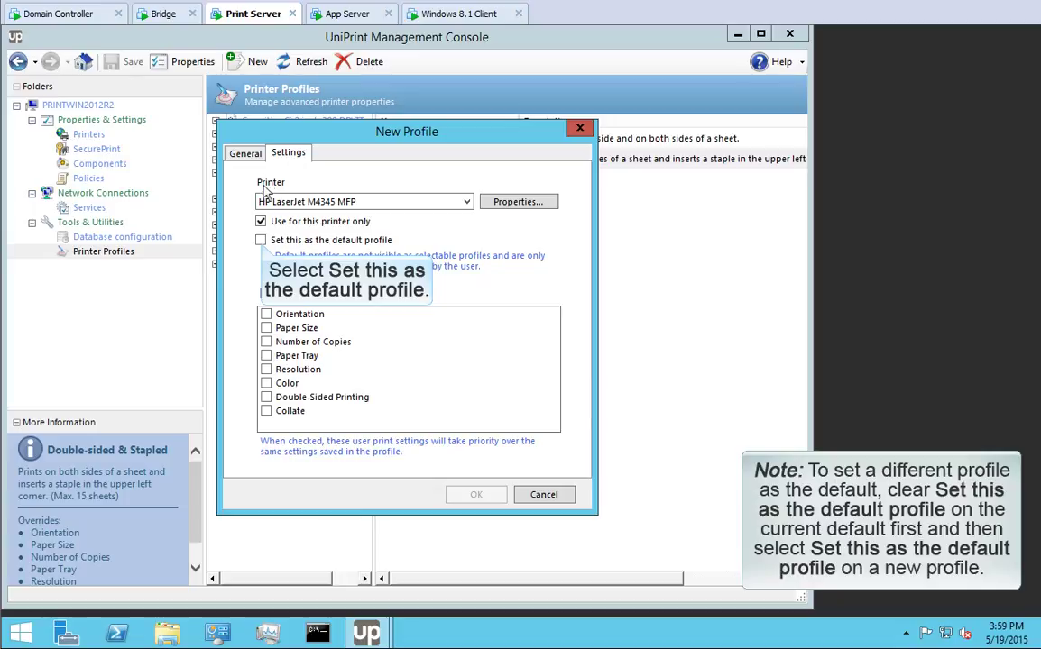
{"action": "left_click", "coordinate": [260, 240]}
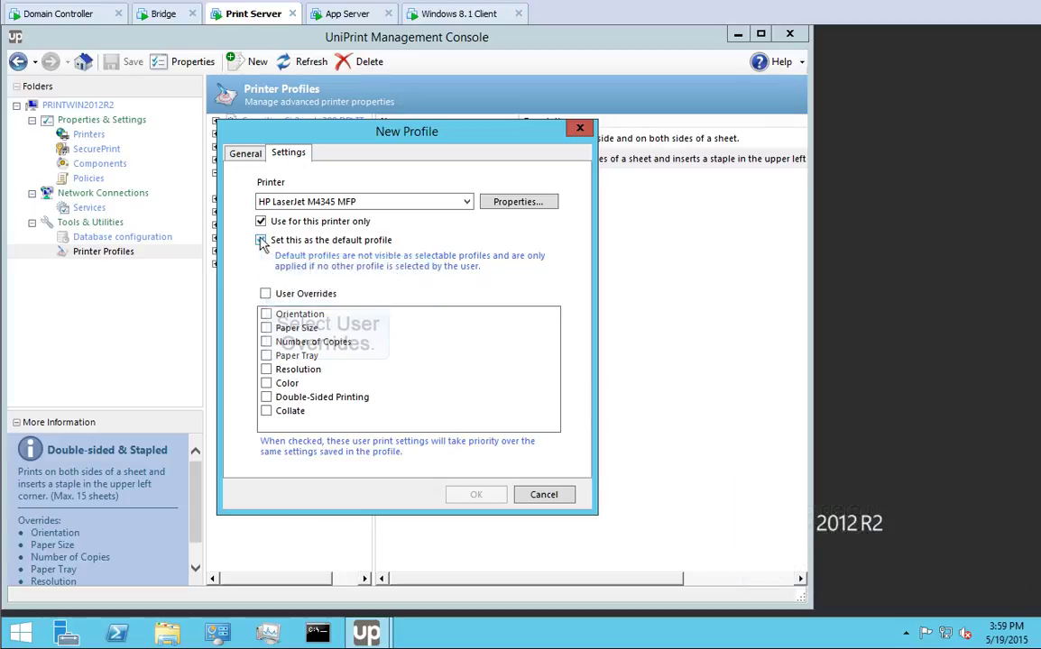
{"action": "left_click", "coordinate": [265, 294]}
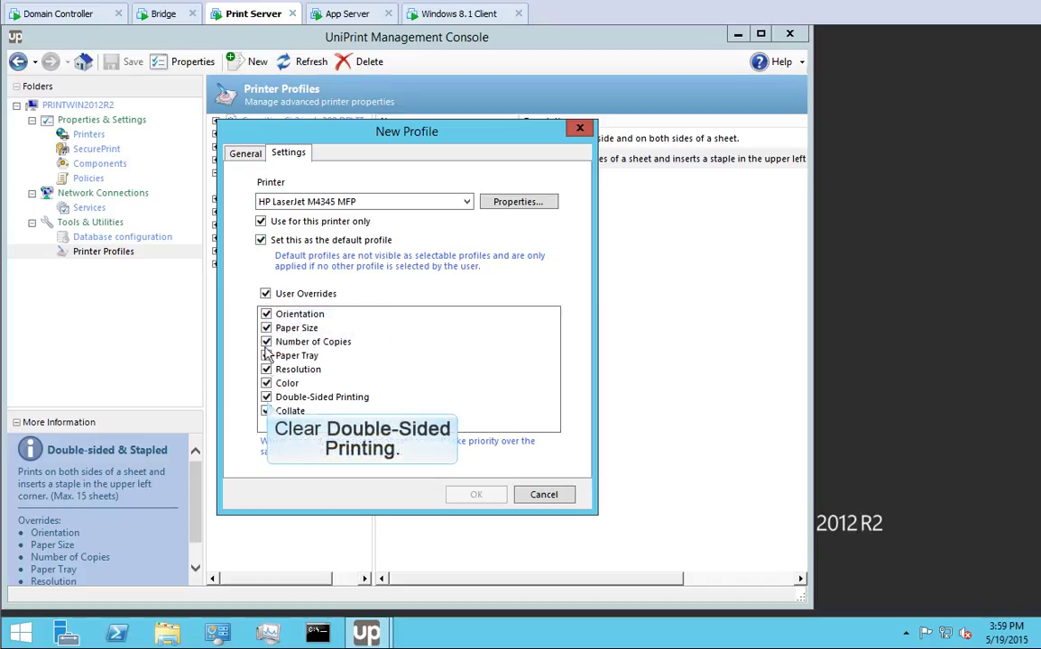
{"action": "left_click", "coordinate": [266, 398]}
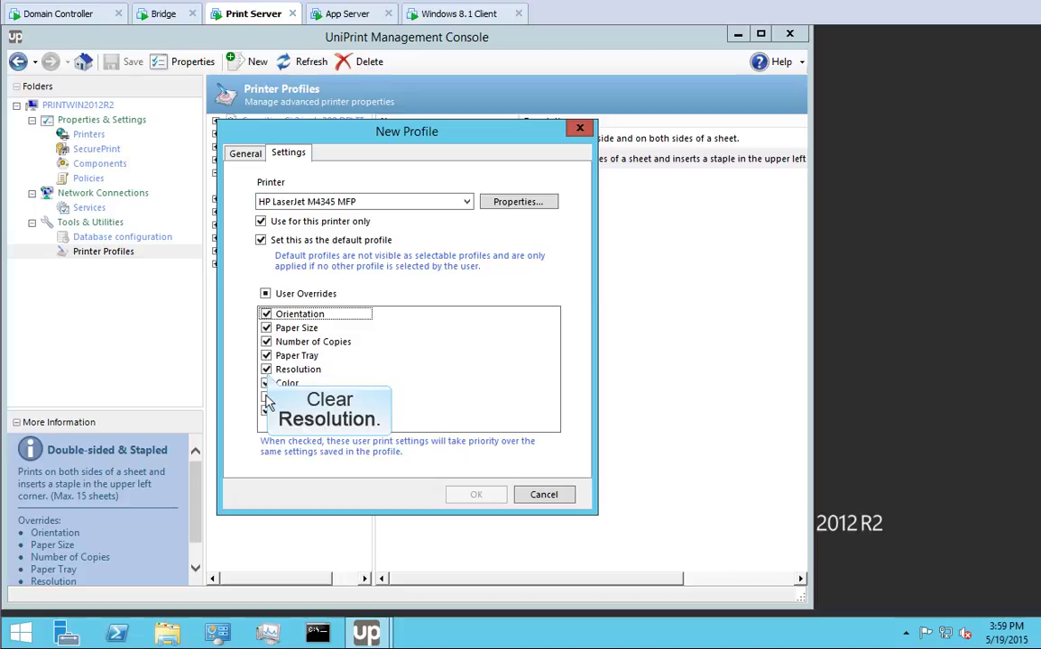
{"action": "left_click", "coordinate": [266, 370]}
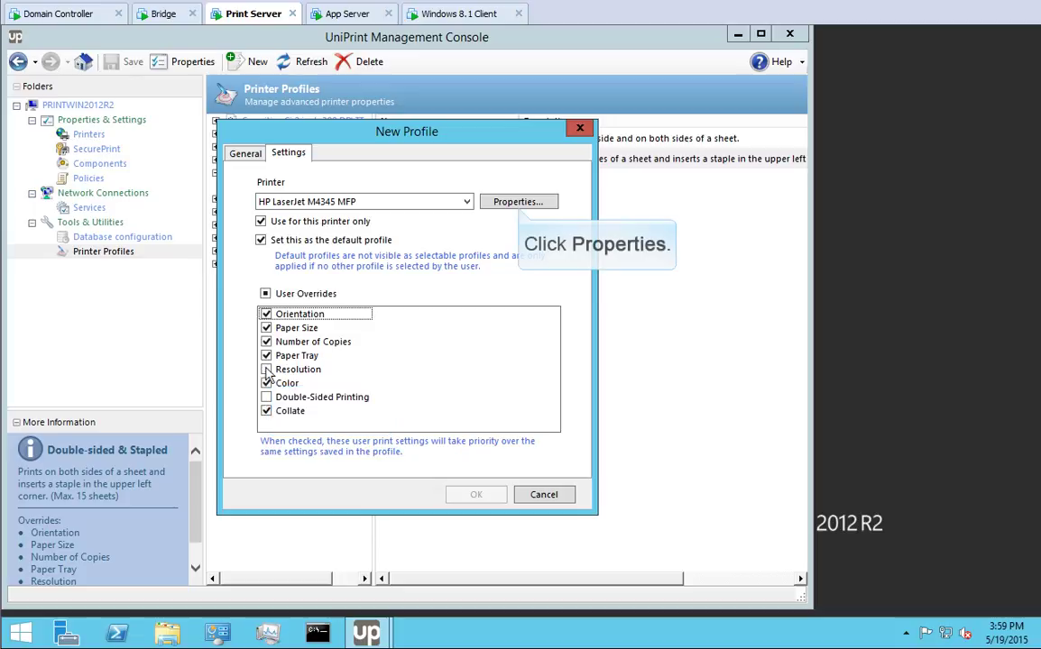
Turn on EconoMode and Print on both sides in EcoPrint's printer properties
{"action": "left_click", "coordinate": [519, 203]}
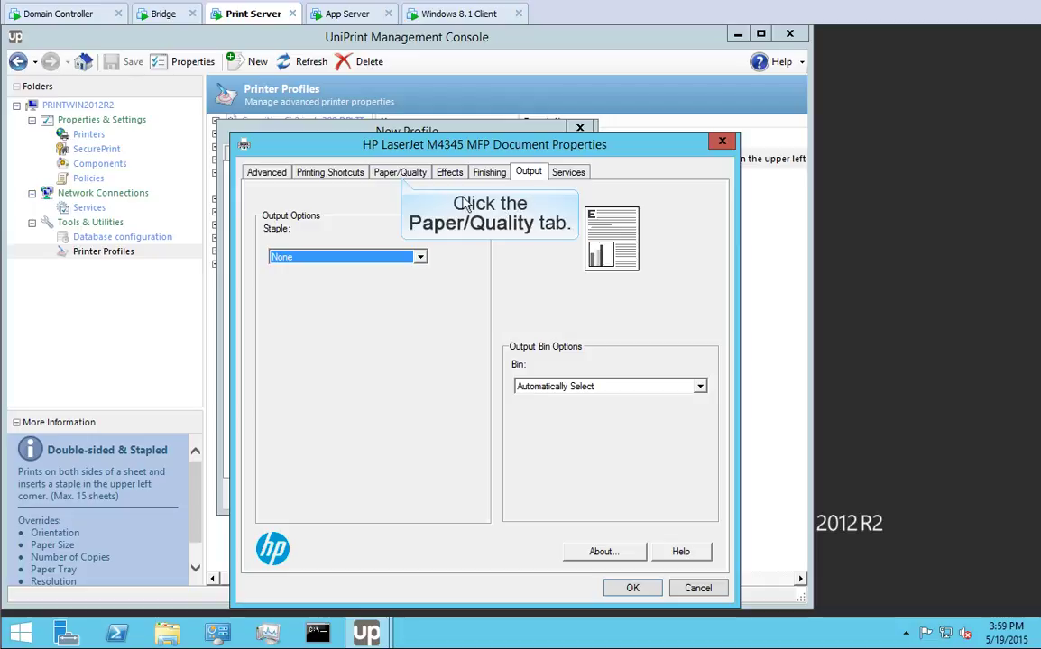
{"action": "left_click", "coordinate": [402, 176]}
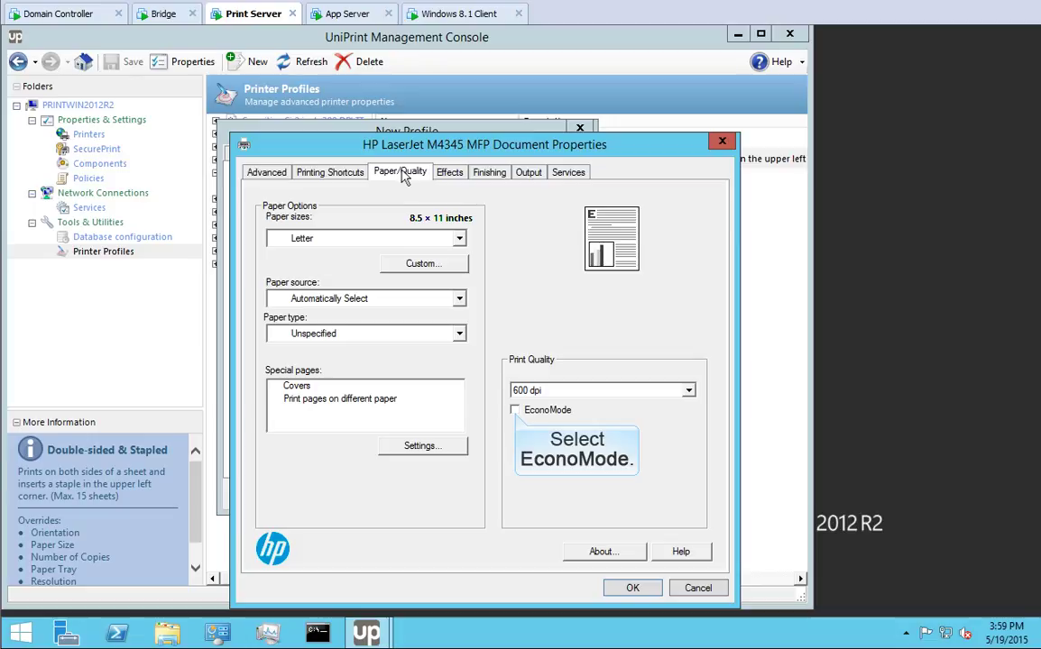
{"action": "left_click", "coordinate": [515, 411]}
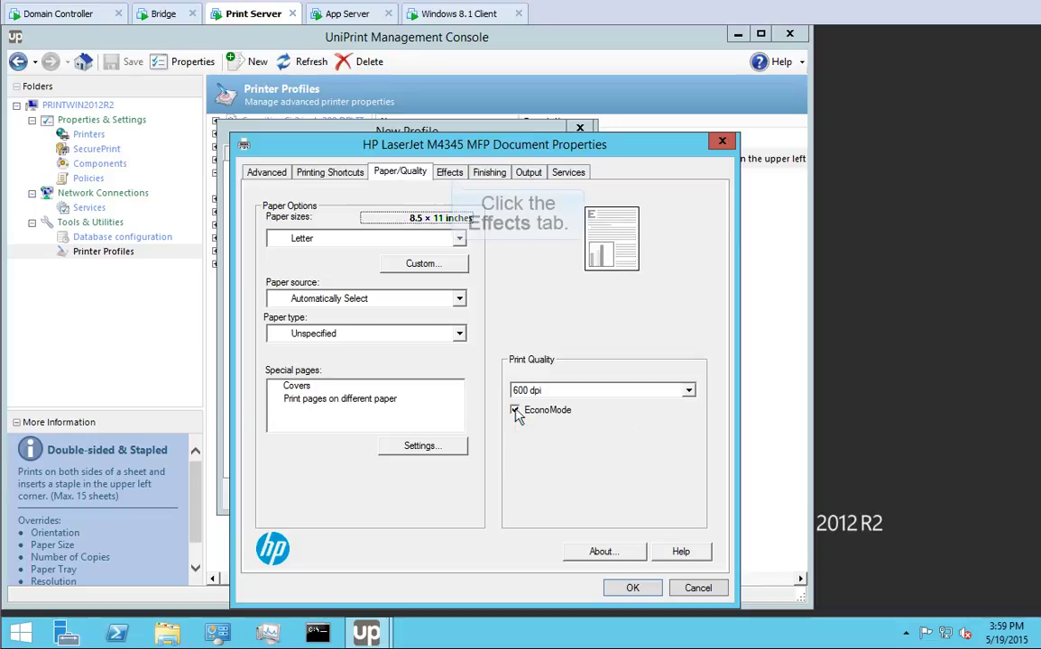
{"action": "left_click", "coordinate": [451, 173]}
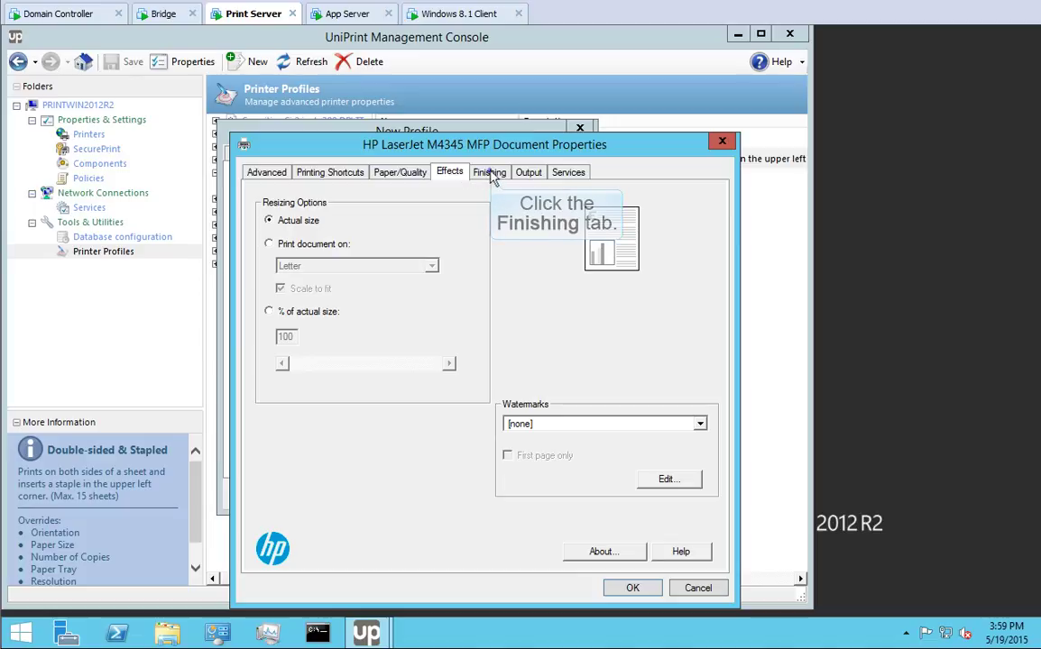
{"action": "left_click", "coordinate": [489, 174]}
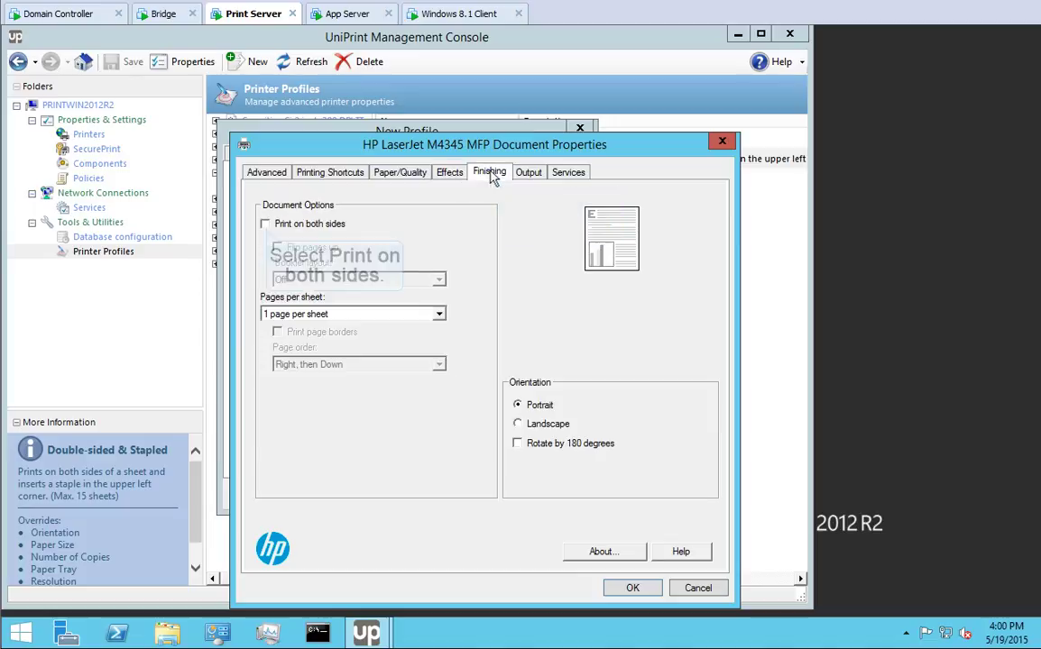
{"action": "left_click", "coordinate": [276, 226]}
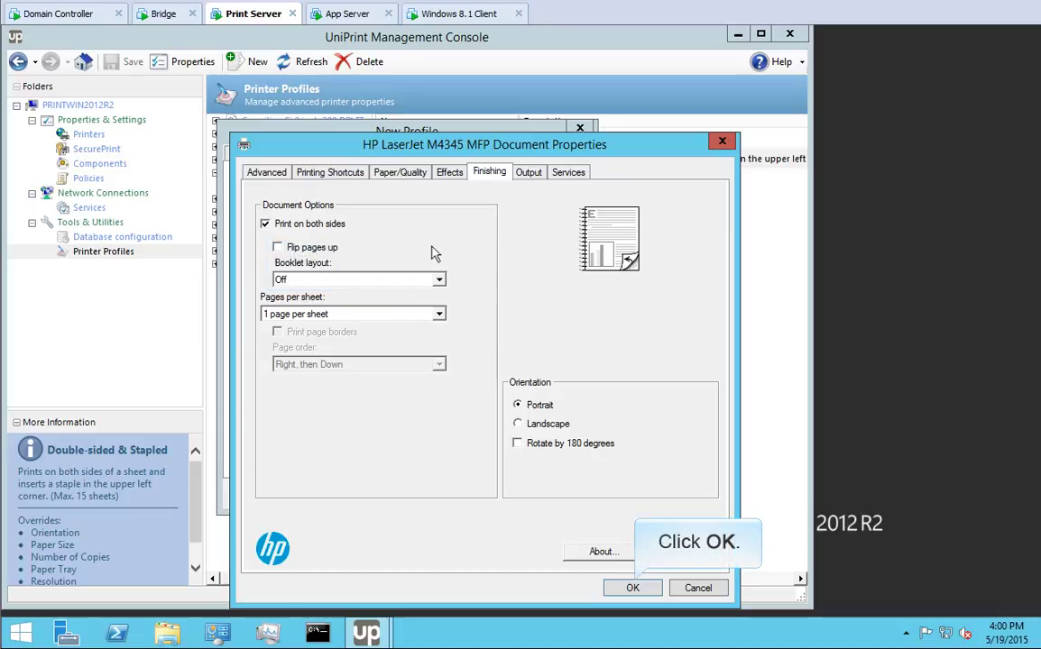
{"action": "left_click", "coordinate": [634, 587]}
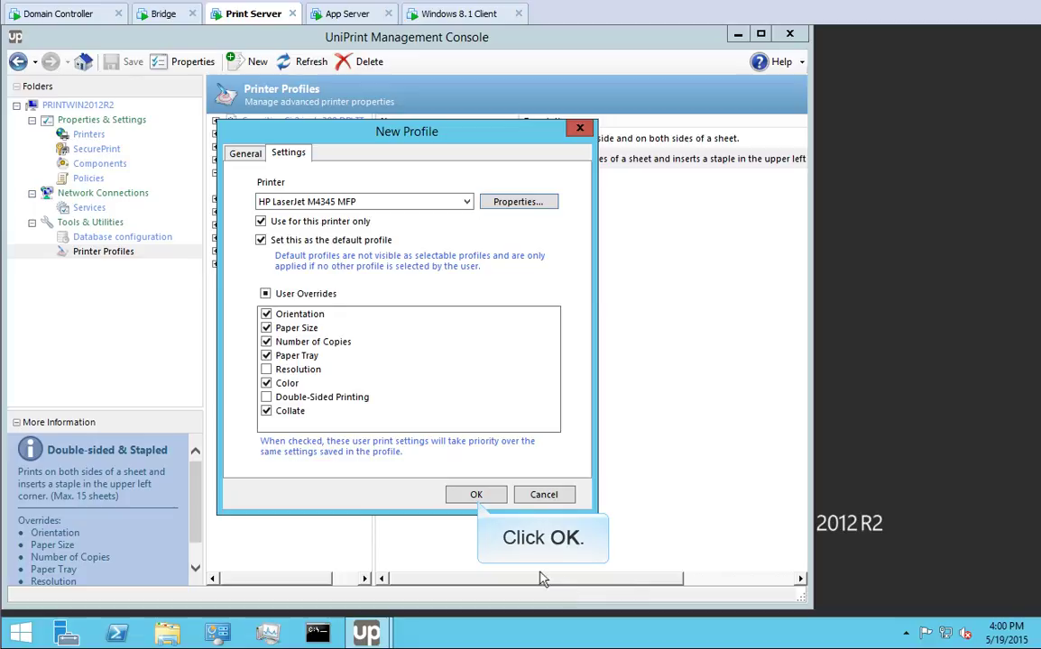
Create the EcoPrint profile and save it to the printer's profile list
{"action": "left_click", "coordinate": [476, 495]}
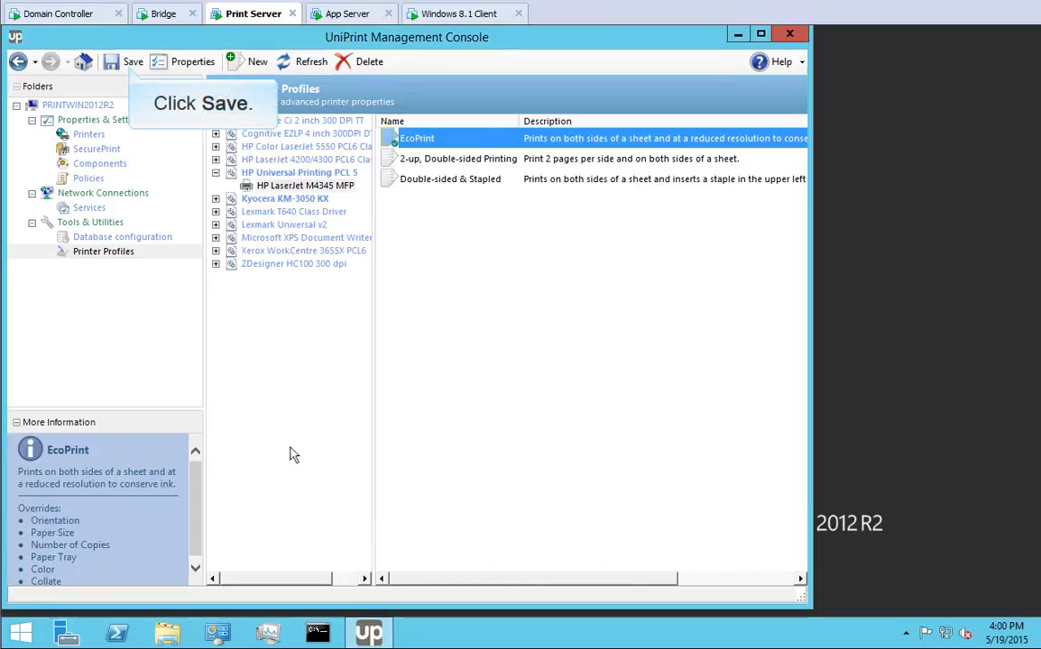
{"action": "left_click", "coordinate": [133, 64]}
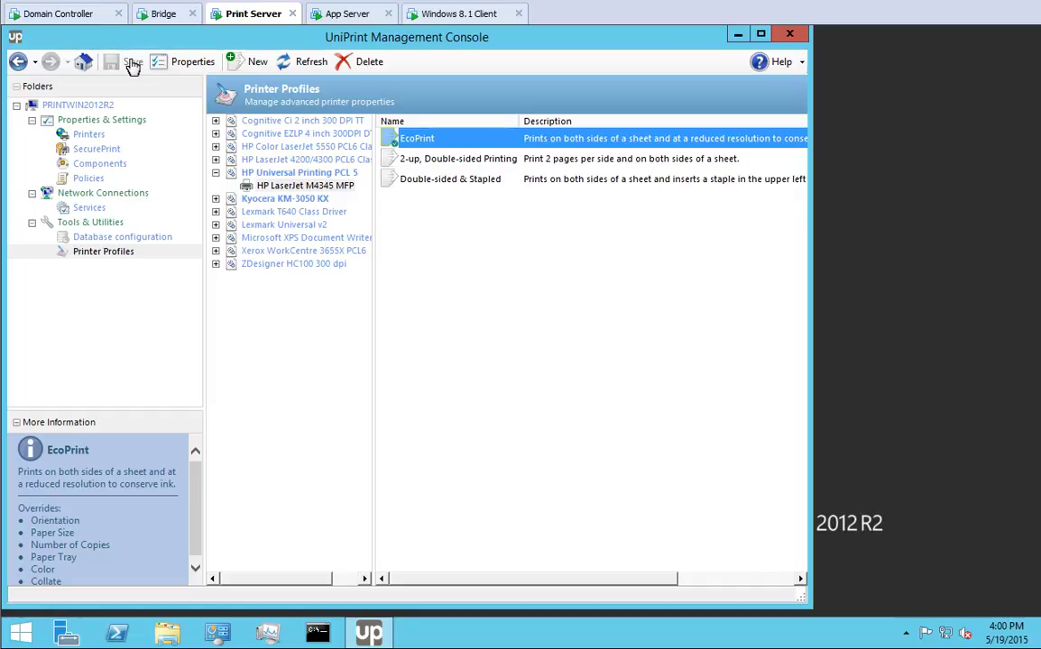
From the Windows 8.1 client, connect via Remote Desktop to 172.30.136.117 and open Lorem Ipsum in Word 2013
{"action": "left_click", "coordinate": [465, 15]}
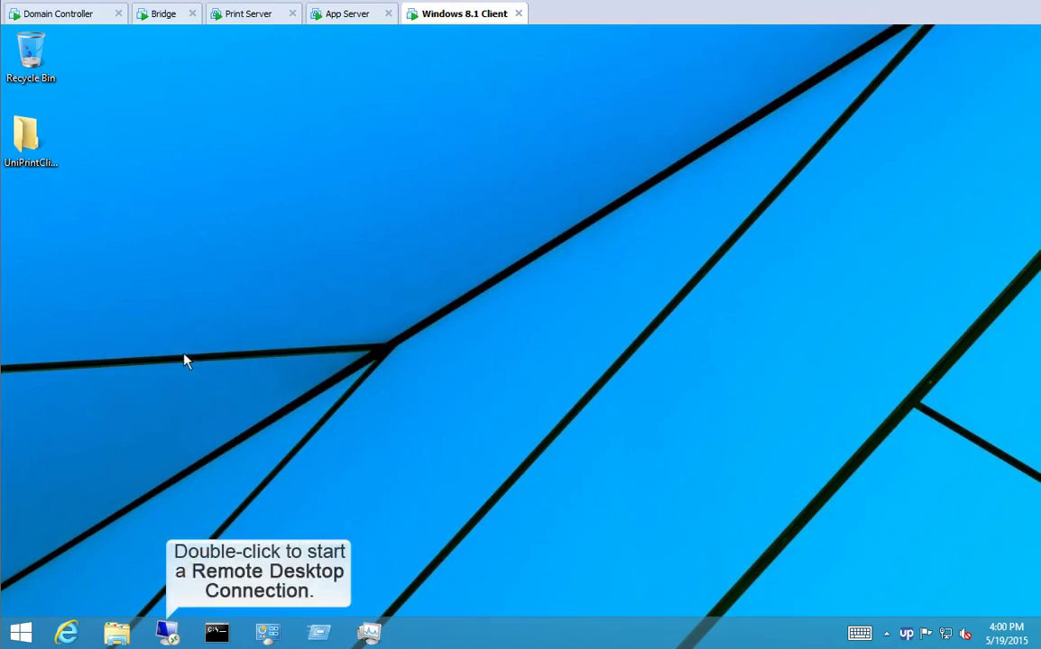
{"action": "left_click", "coordinate": [167, 633]}
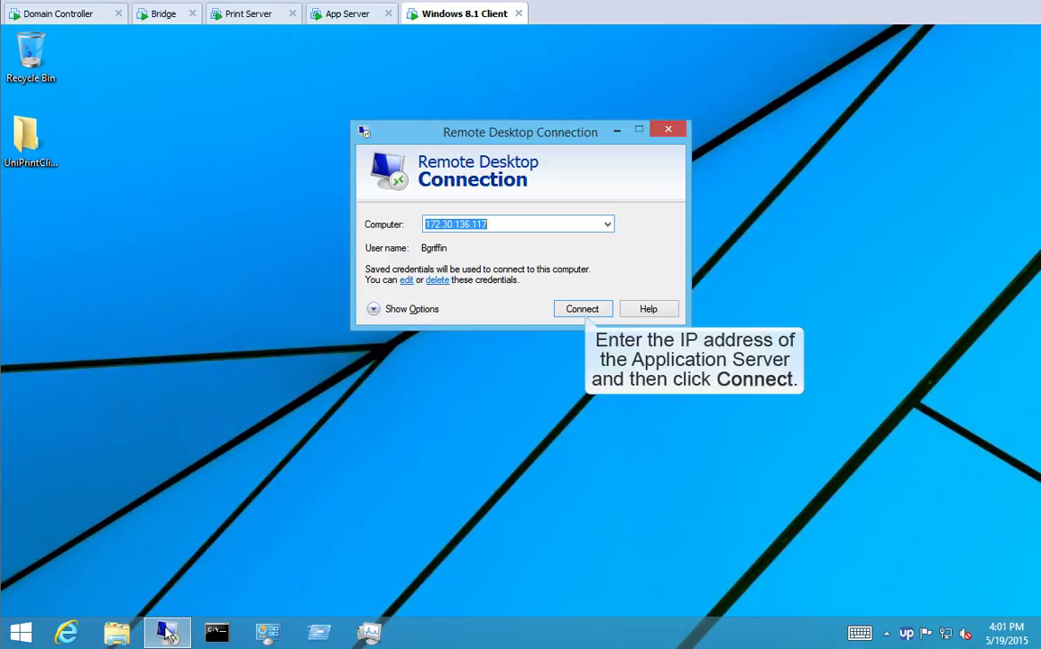
{"action": "left_click", "coordinate": [584, 308]}
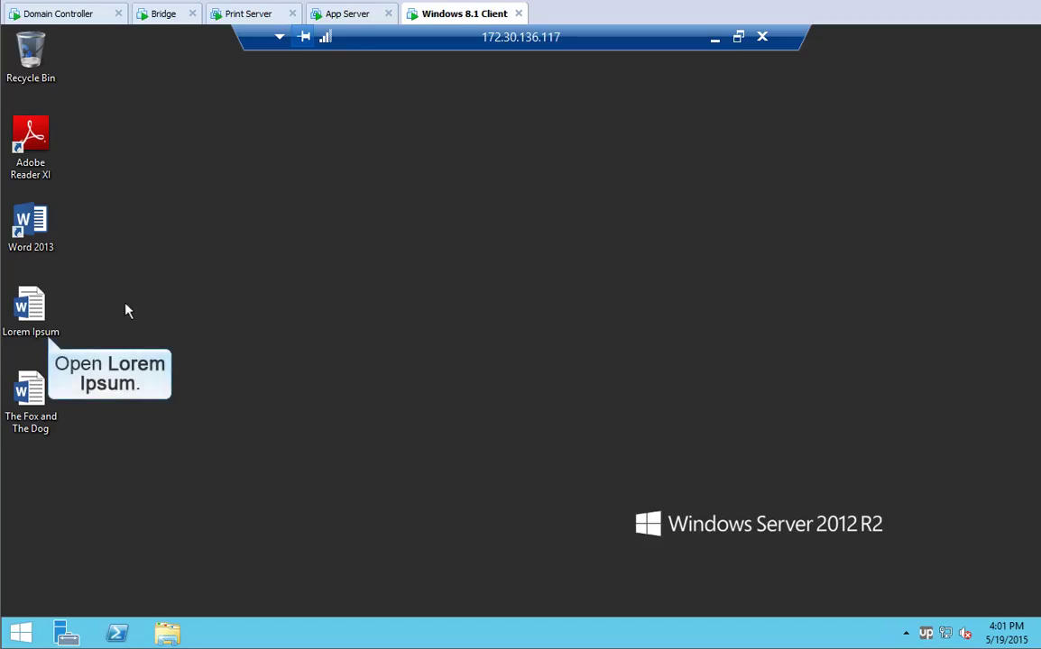
{"action": "double_click", "coordinate": [32, 309]}
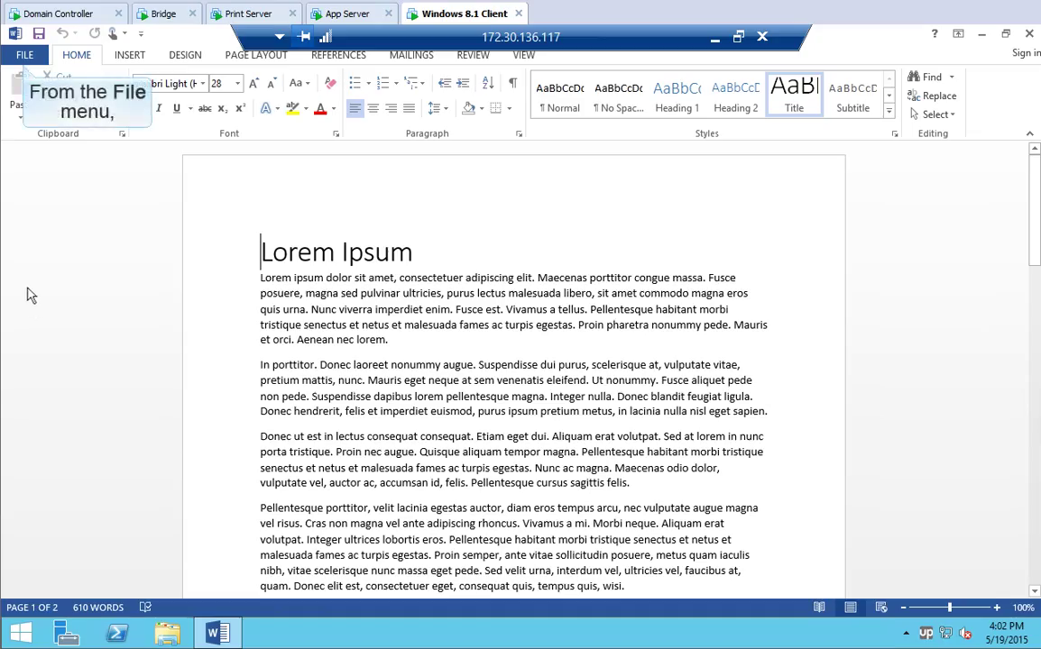
On Word's FILE > Print page, select HP LaserJet M4345 MFP as the printer
{"action": "left_click", "coordinate": [25, 56]}
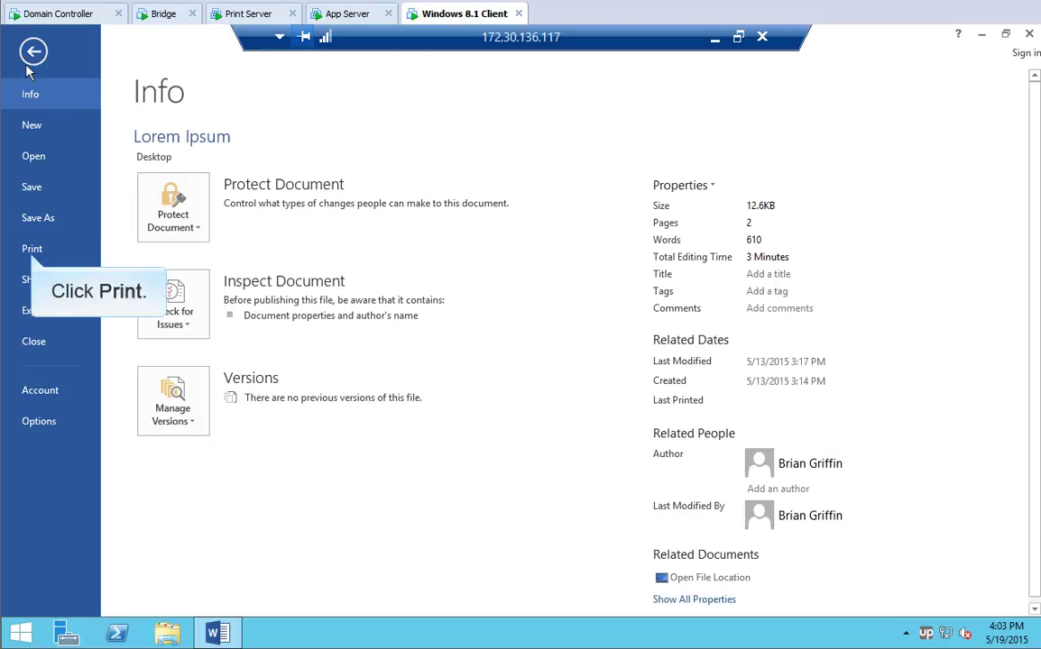
{"action": "left_click", "coordinate": [32, 250]}
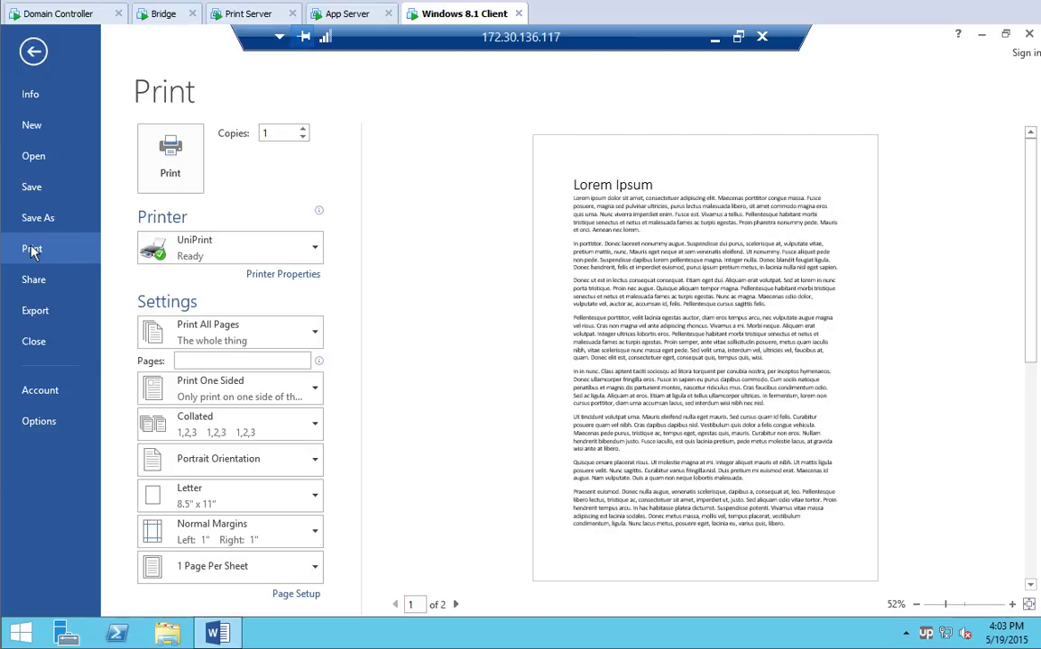
{"action": "left_click", "coordinate": [315, 249]}
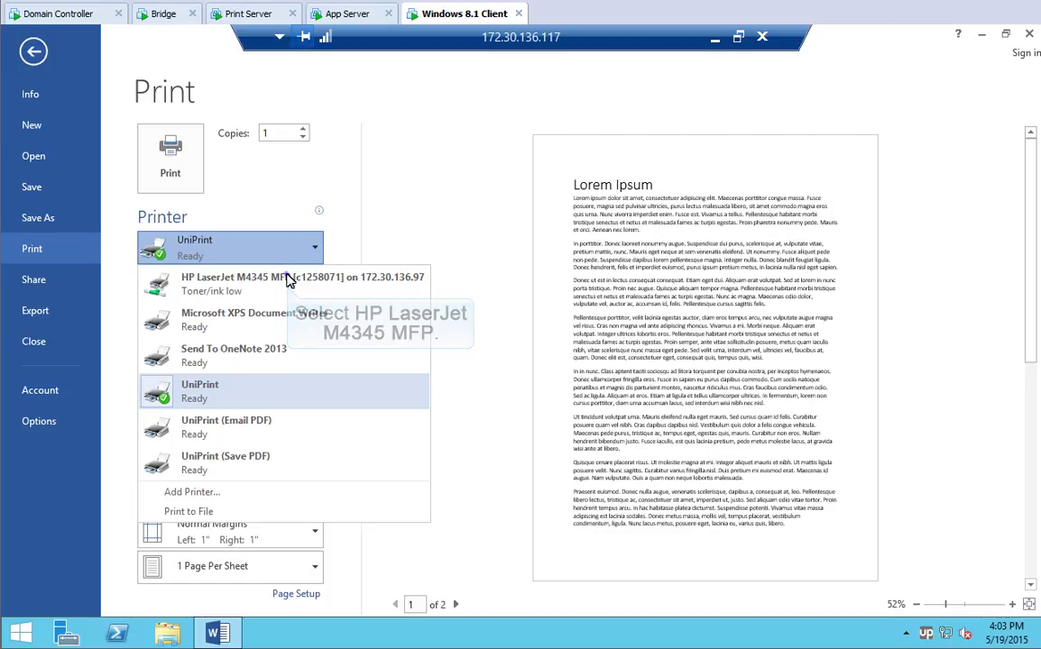
{"action": "left_click", "coordinate": [288, 279]}
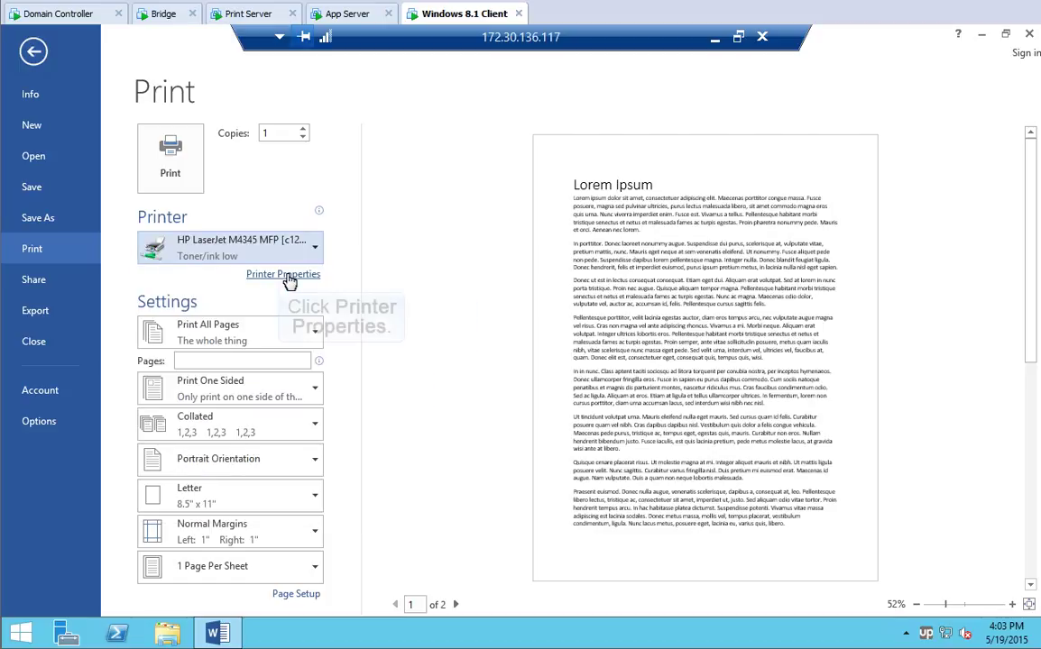
Apply the Double-sided & Stapled profile from the printer properties' Print Handling tab
{"action": "left_click", "coordinate": [282, 275]}
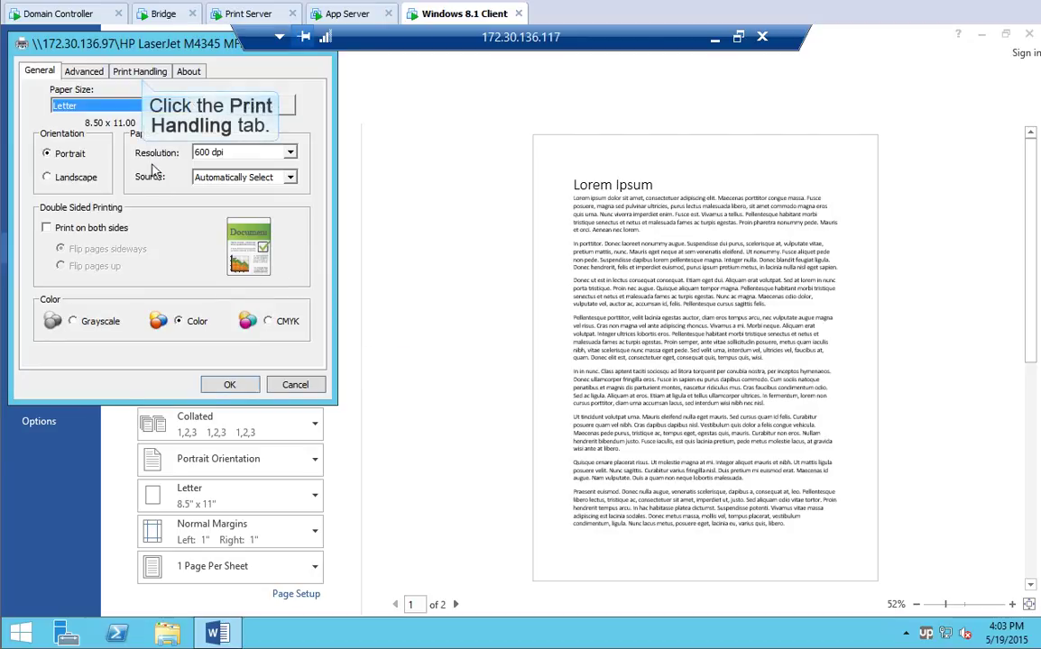
{"action": "left_click", "coordinate": [141, 73]}
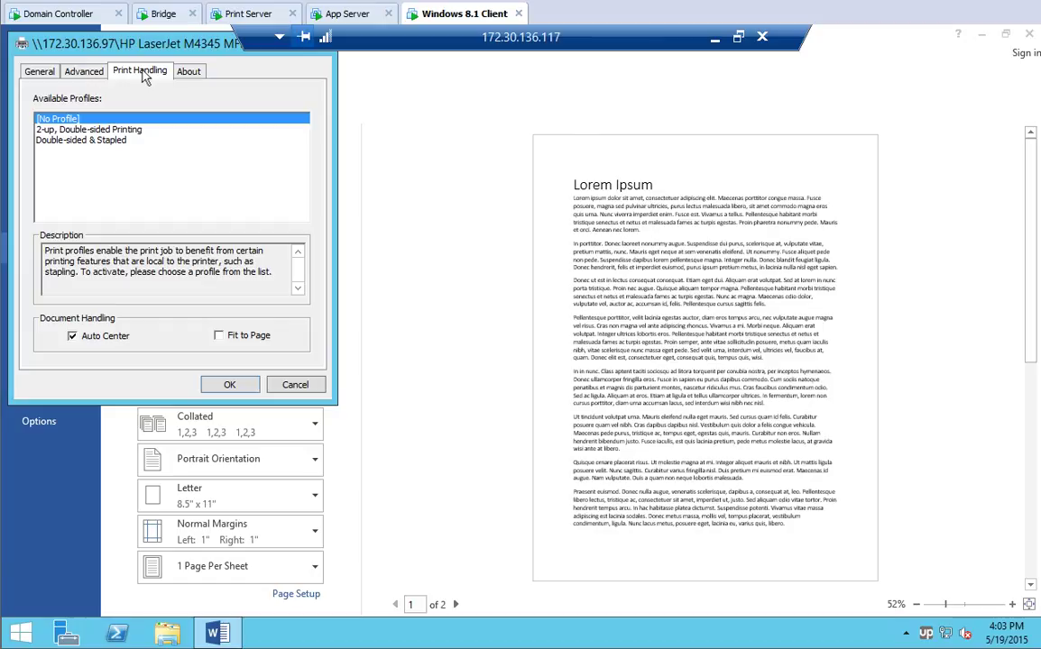
{"action": "left_click", "coordinate": [102, 132]}
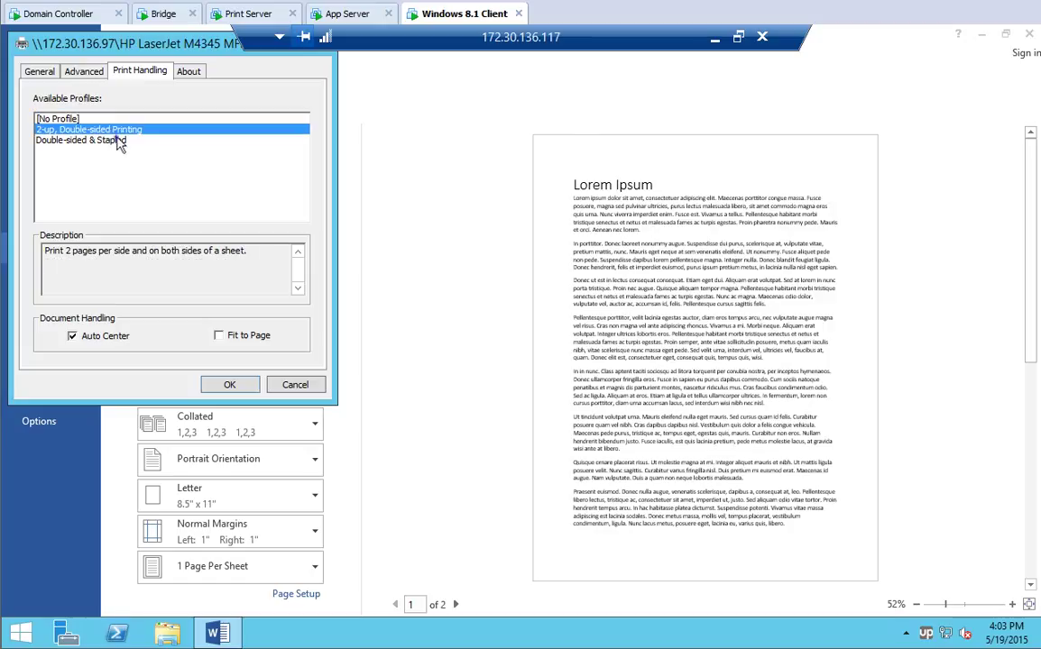
{"action": "left_click", "coordinate": [119, 142]}
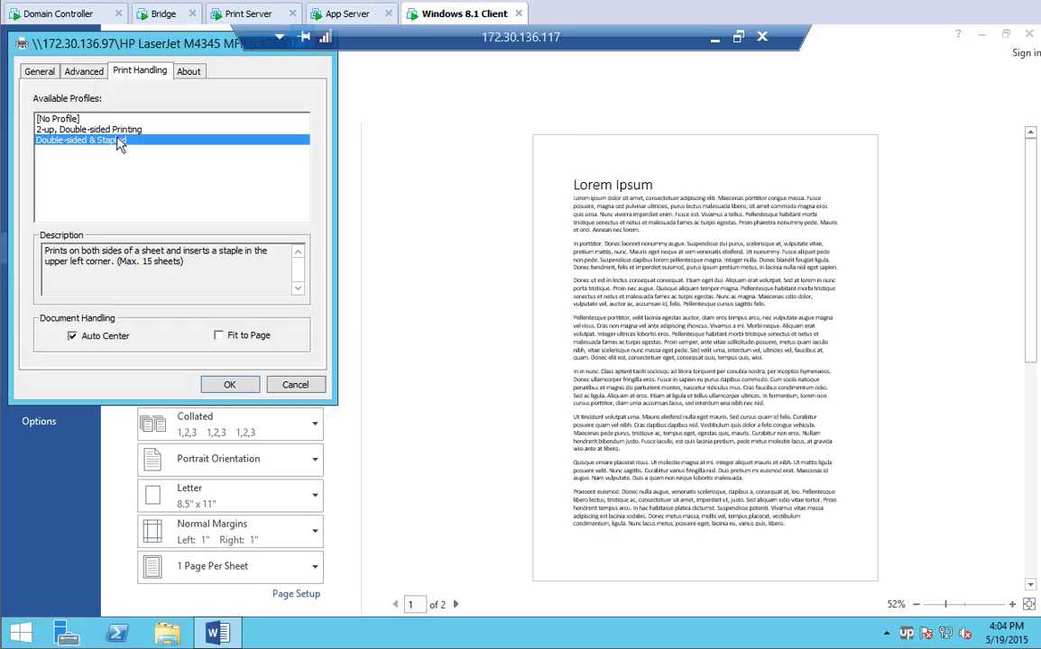
{"action": "left_click", "coordinate": [229, 385]}
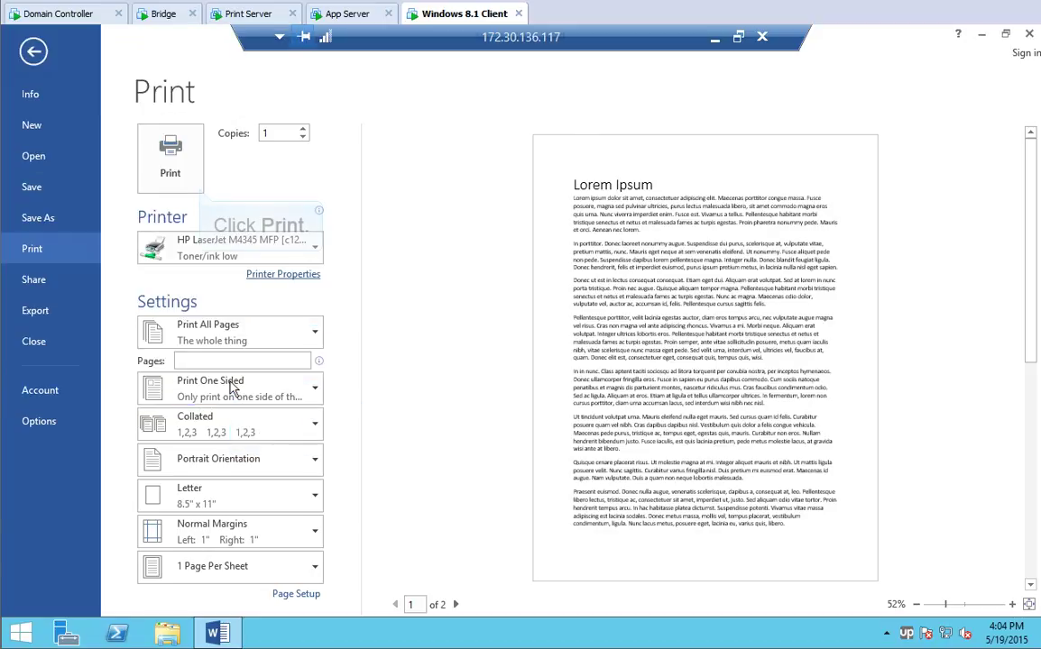
Print Lorem Ipsum on the HP LaserJet M4345 MFP
{"action": "left_click", "coordinate": [170, 157]}
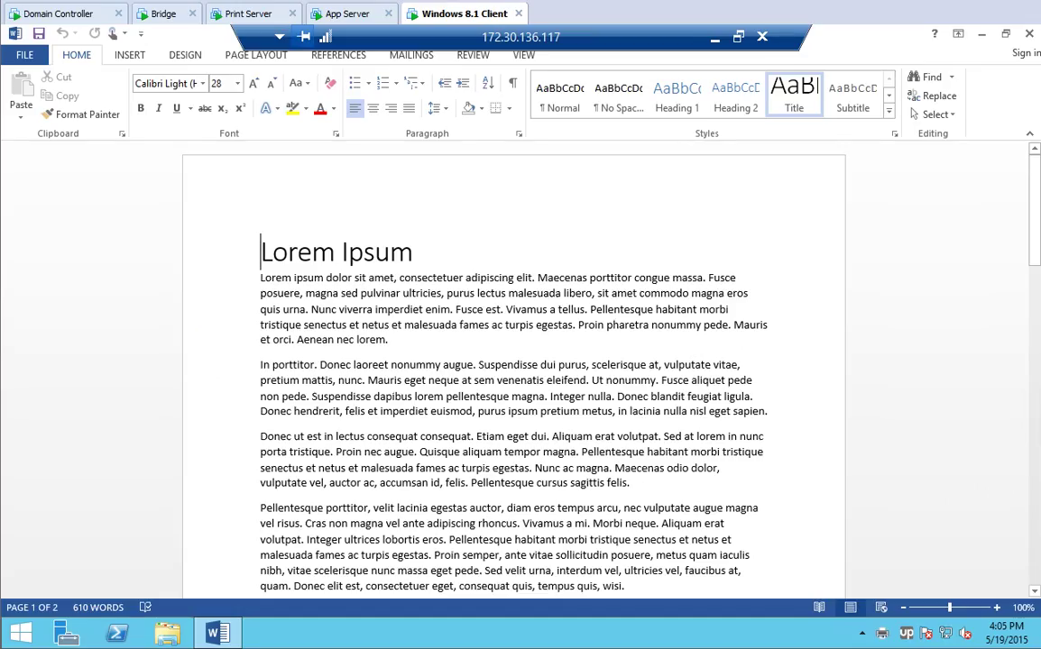